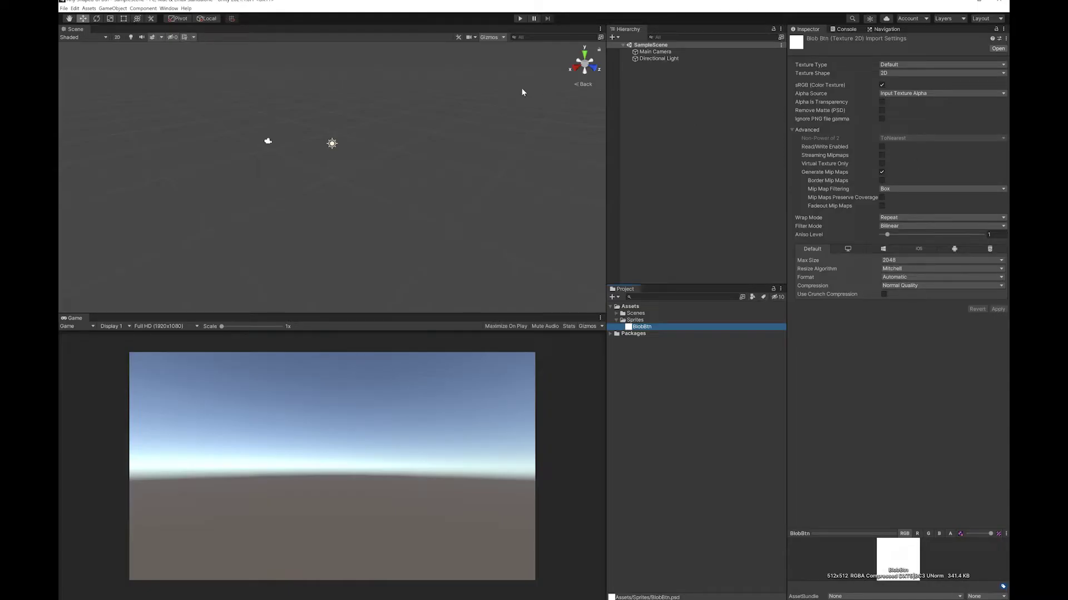
Step: Reimport BlobBtn as Sprite (2D and UI) with Full Rect mesh and Read/Write Enabled
click(649, 328)
key(Return)
click(918, 65)
click(909, 93)
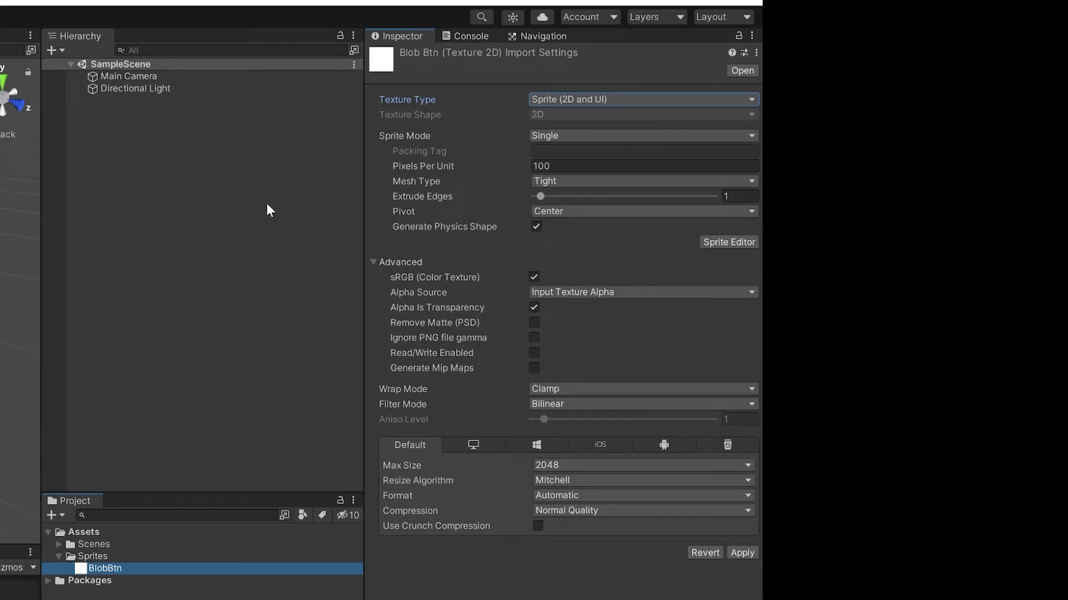
click(562, 182)
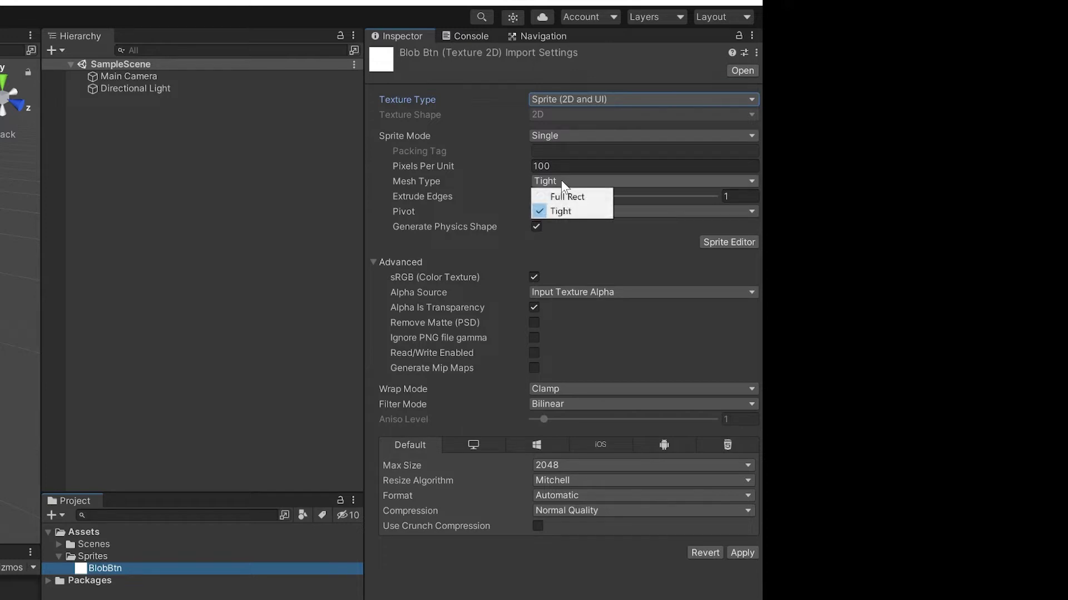
click(564, 196)
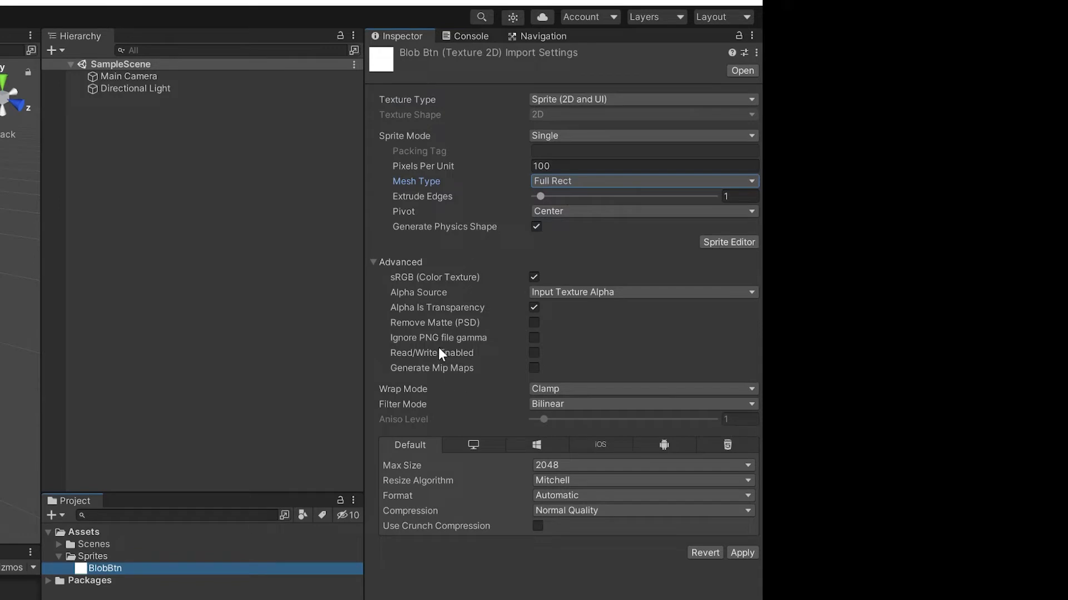
click(533, 354)
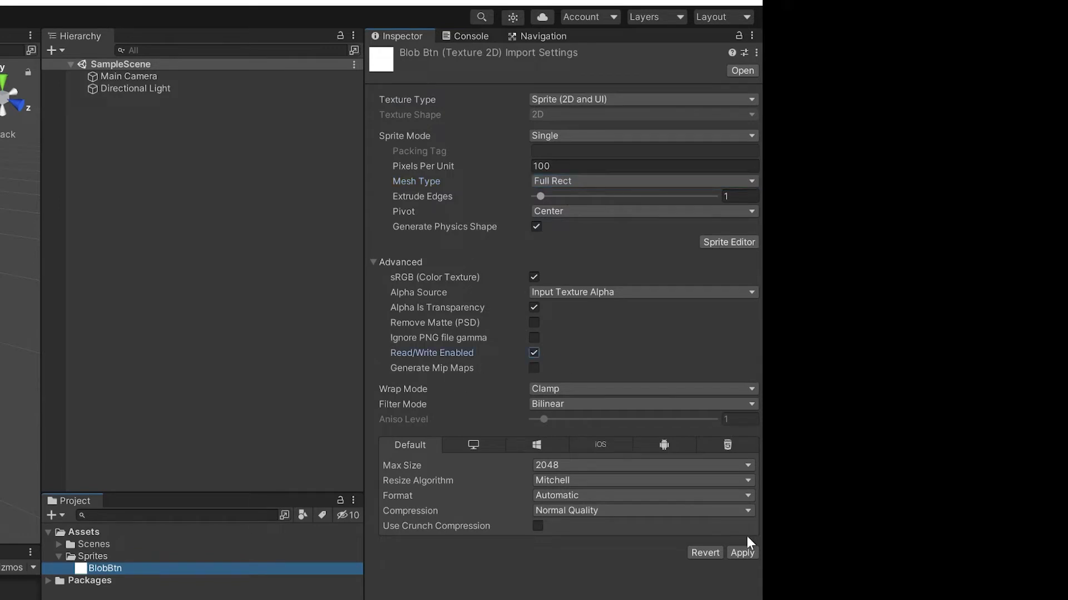
click(745, 553)
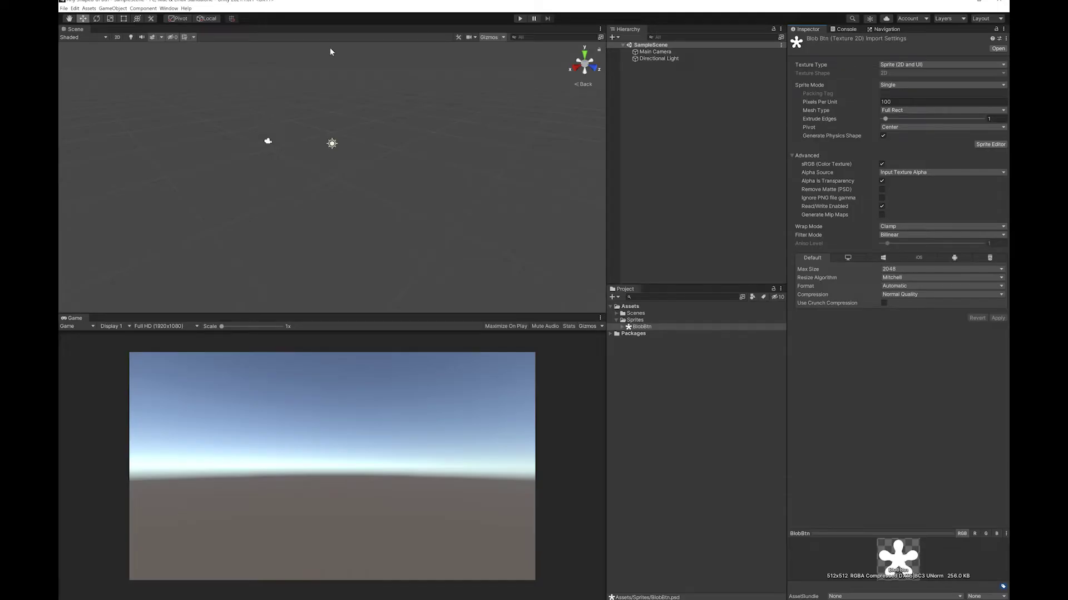
Step: Set Main Camera's Clear Flags to Solid Color with a grey (727272) background
click(655, 51)
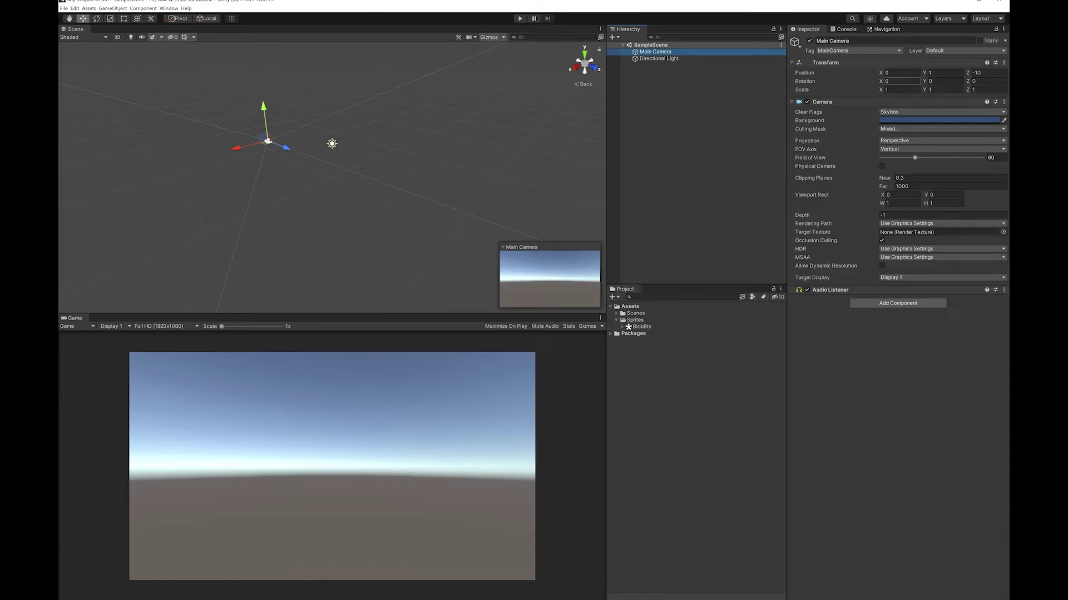
click(900, 112)
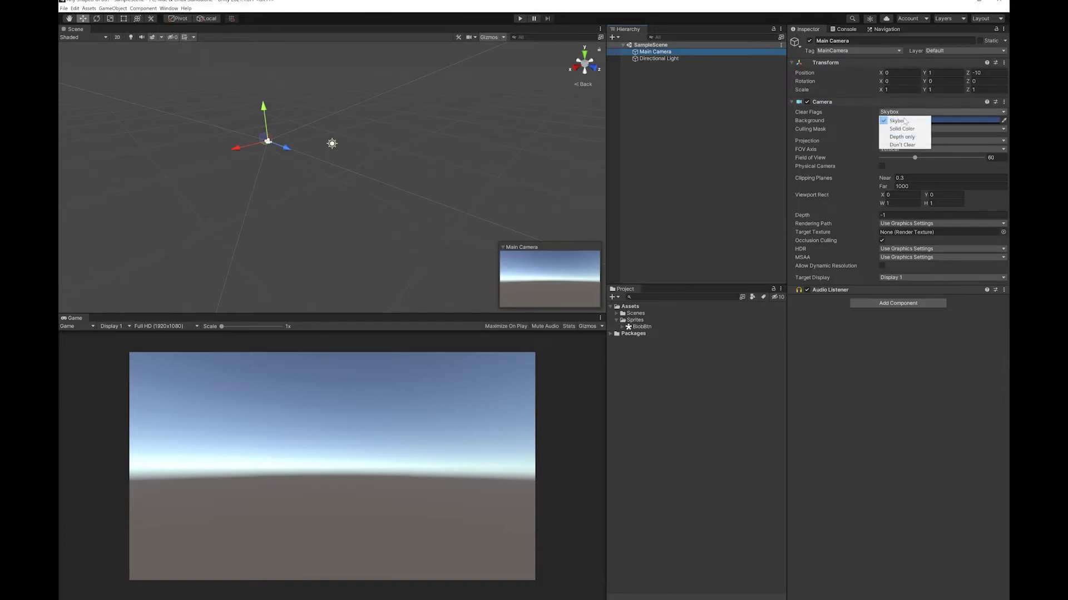
click(926, 129)
click(929, 120)
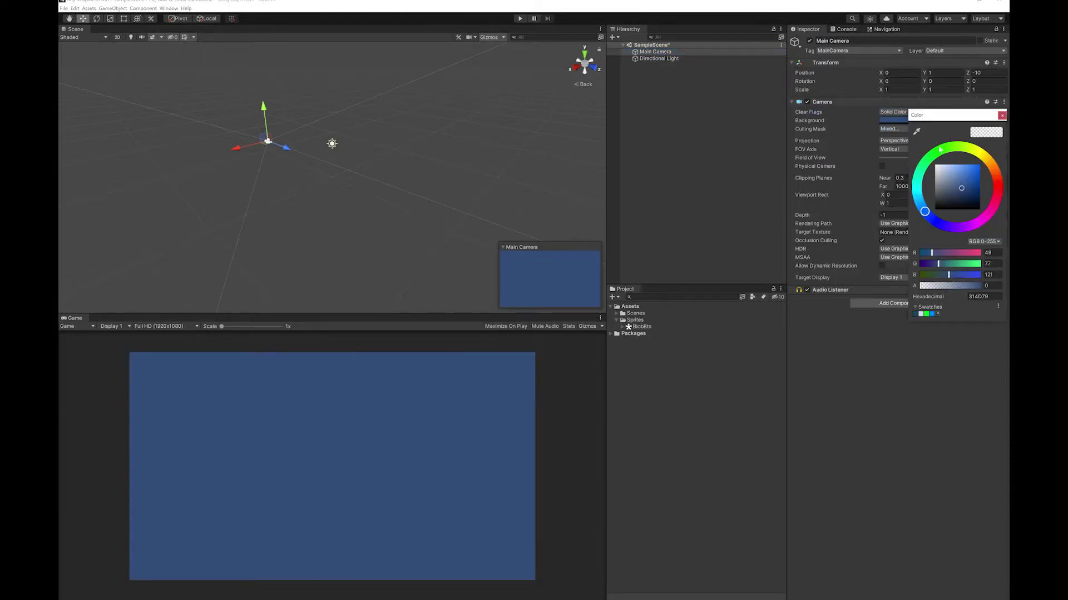
mouse_move(946, 178)
mouse_down()
mouse_move(935, 170)
mouse_move(935, 193)
mouse_up()
click(1002, 115)
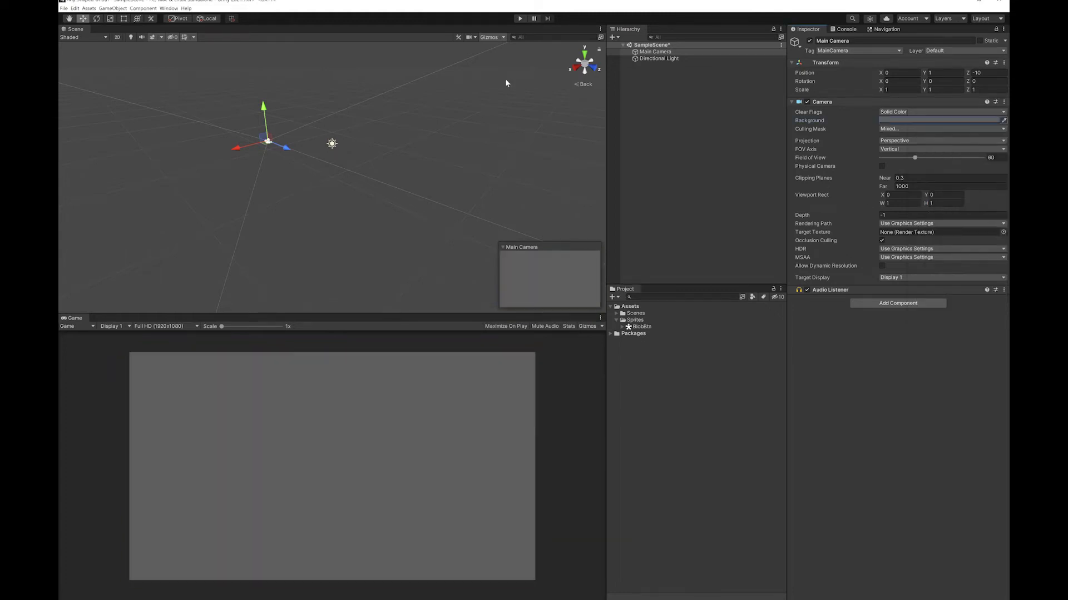
Step: Create a UI Button, along with its Canvas, from the GameObject > UI menu
click(113, 8)
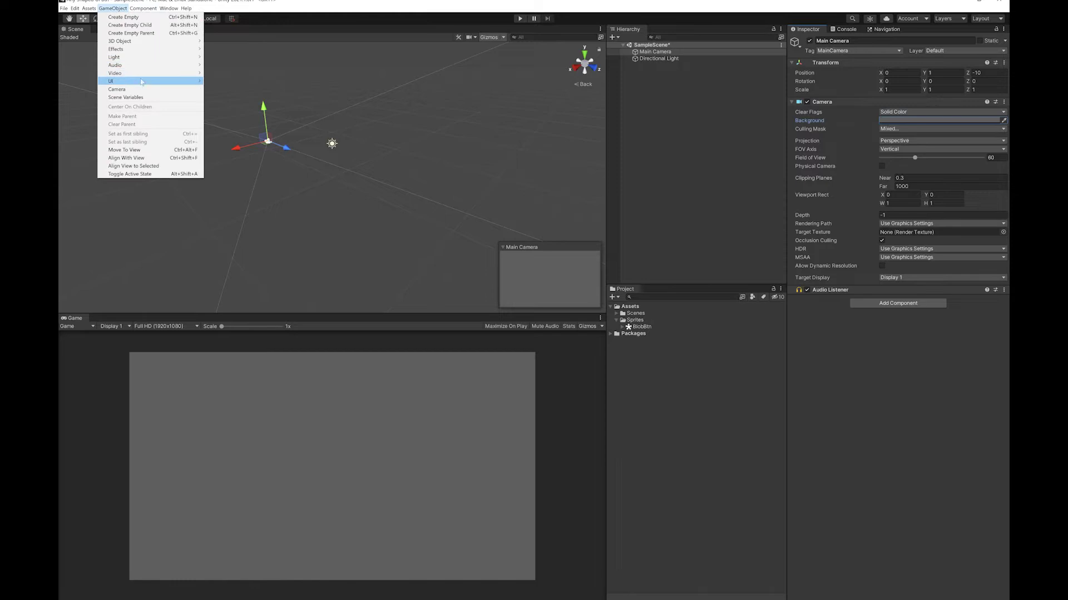
mouse_move(142, 83)
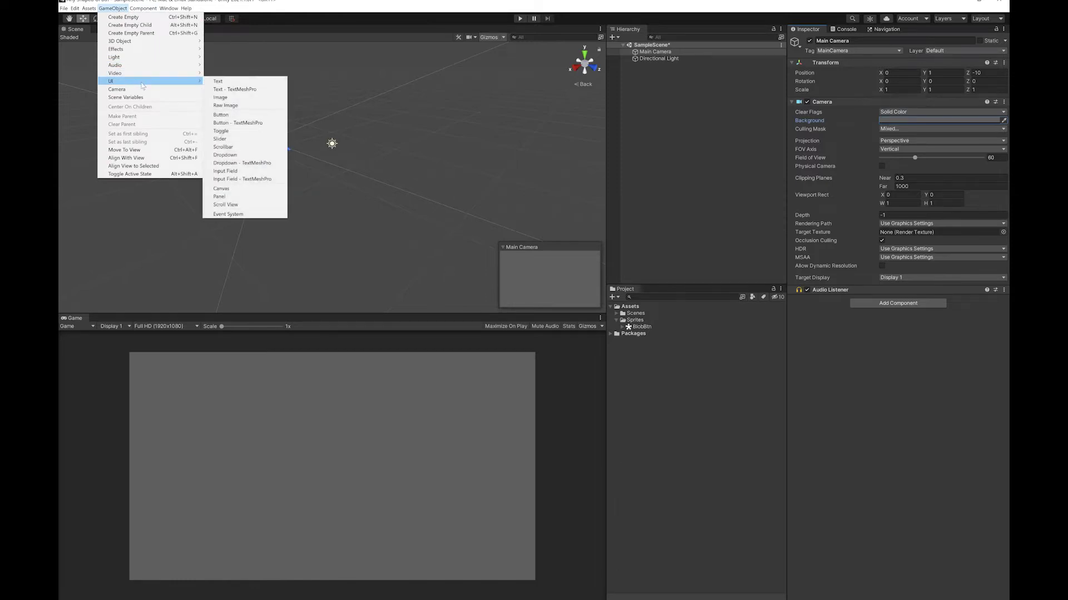
click(257, 115)
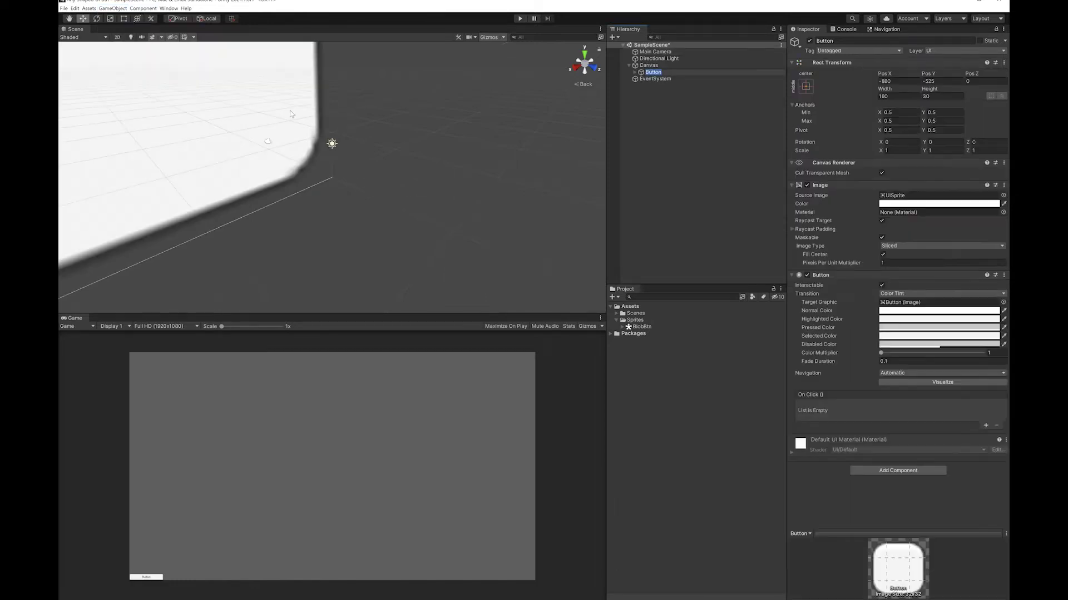
Step: Set the Canvas to Screen Space - Camera with Main Camera as render camera and plane distance 1
click(678, 66)
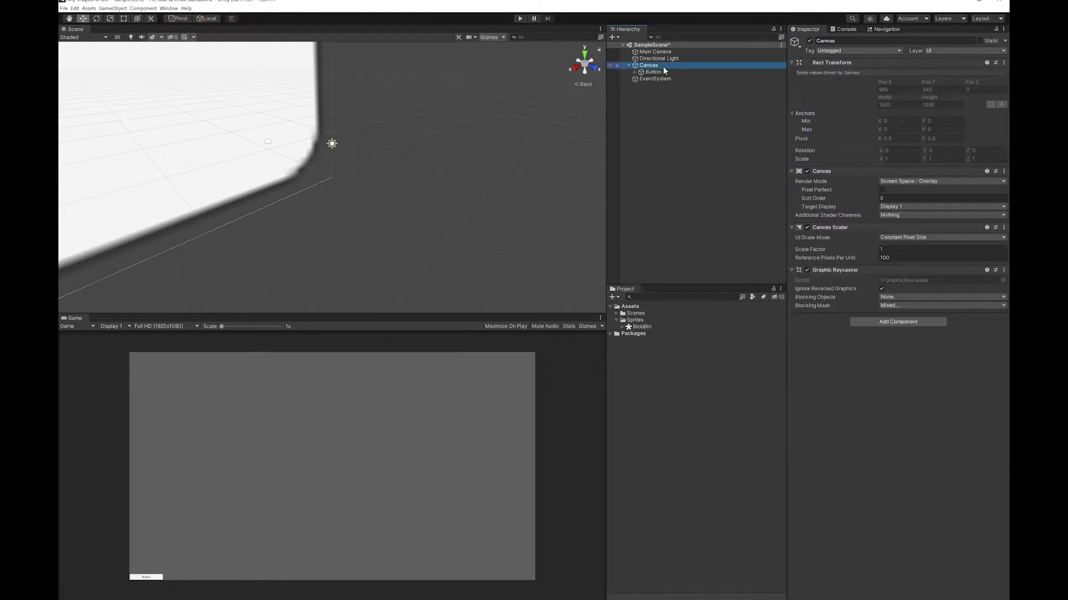
click(939, 182)
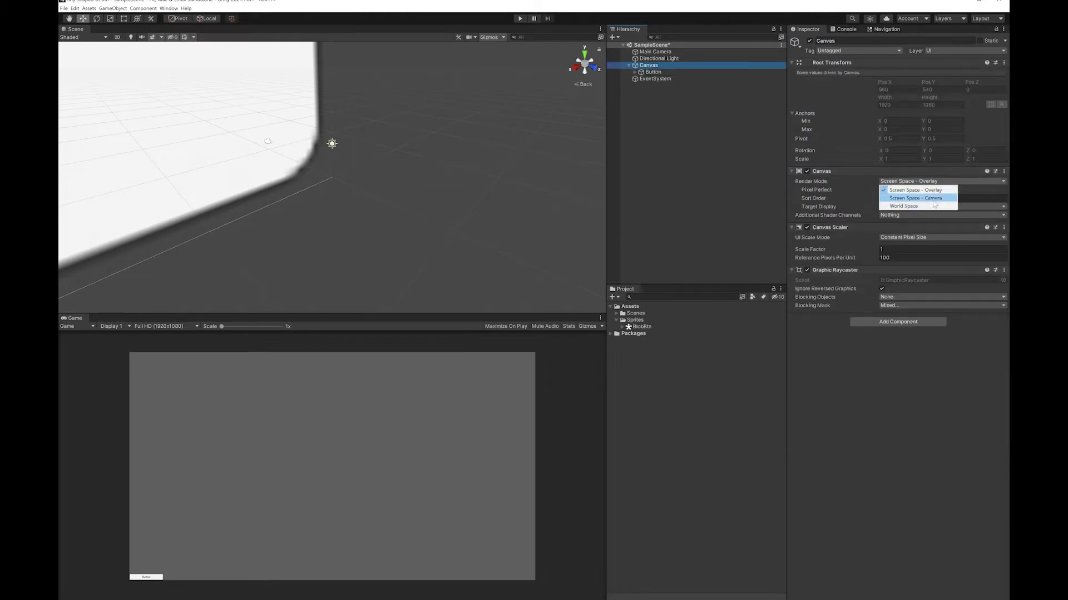
click(934, 203)
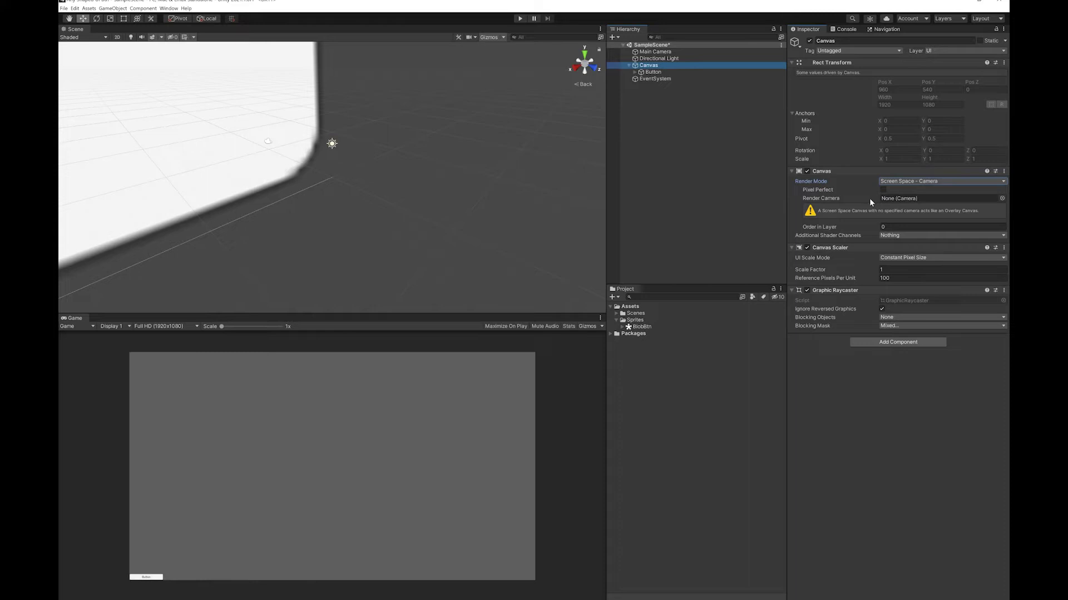
drag(669, 54, 927, 200)
click(897, 207)
text(1)
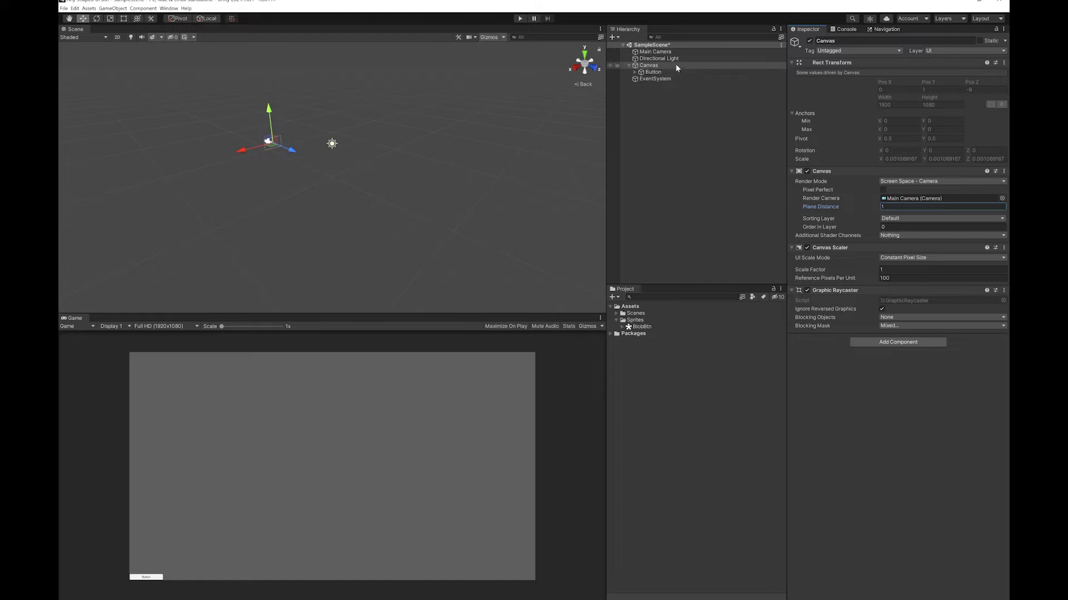
Step: Frame the canvas in an isometric back view and shrink the scene's 3D gizmo icons
click(581, 84)
click(593, 67)
key(f)
scroll(290, 199, up, 3)
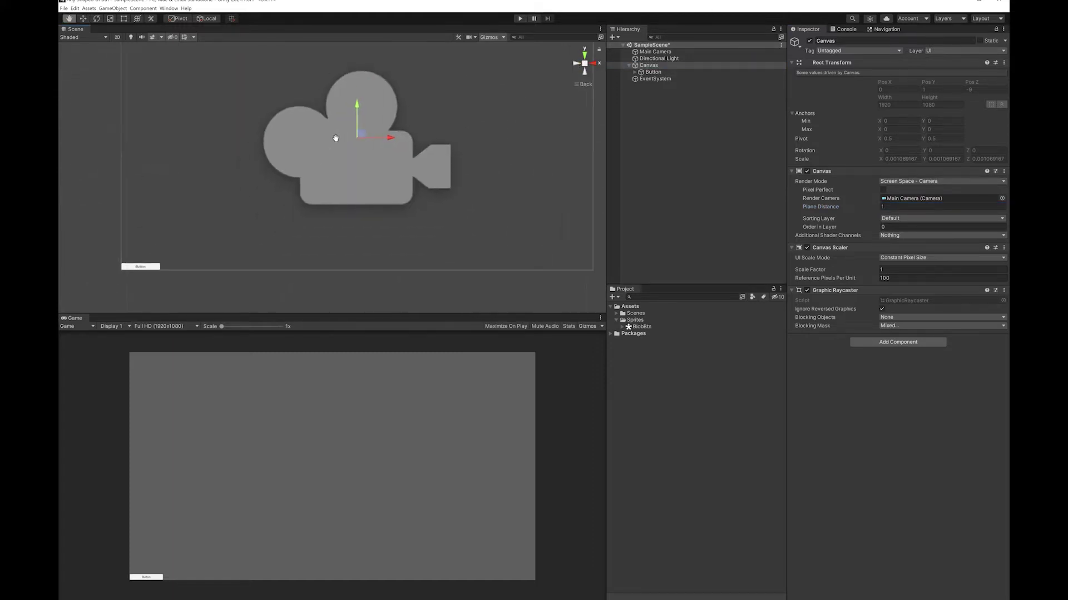
scroll(353, 155, down, 1)
click(505, 37)
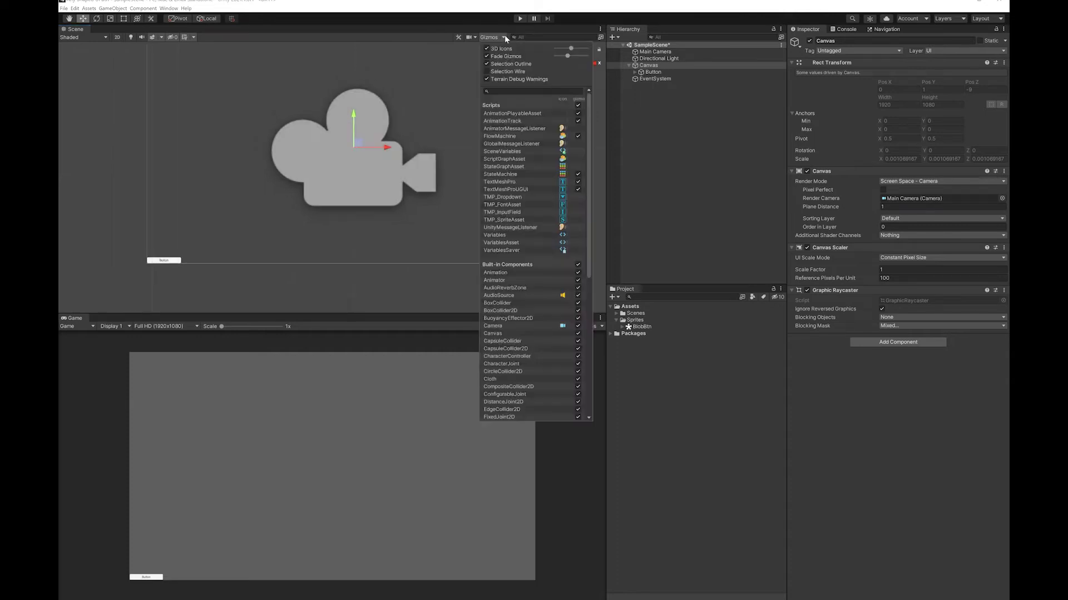
drag(568, 50, 561, 50)
Step: Disable the Button's Text child so the button shows no label
click(398, 18)
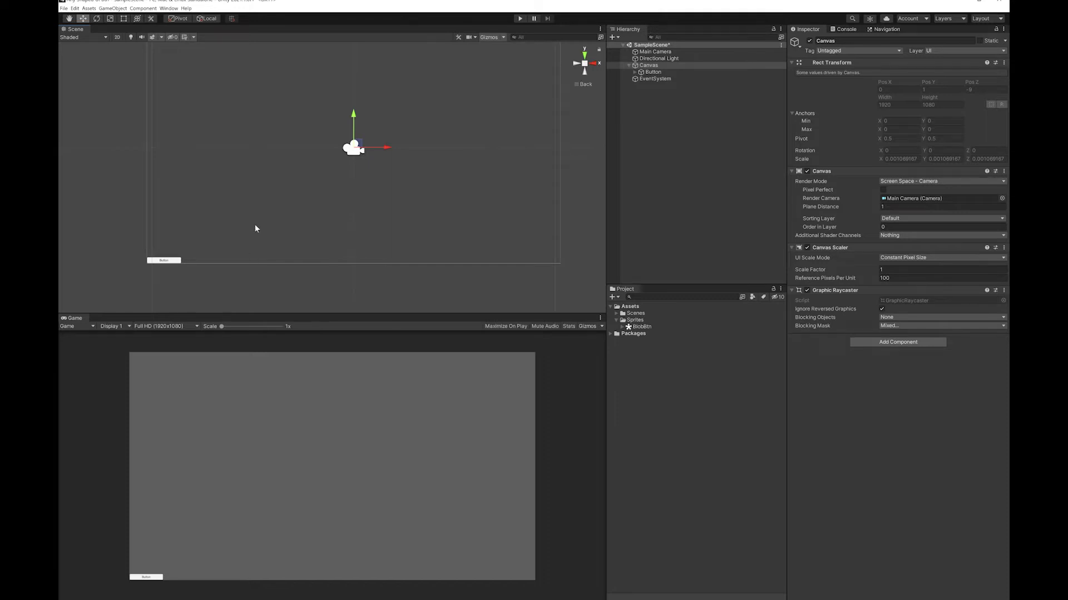
click(655, 72)
click(634, 72)
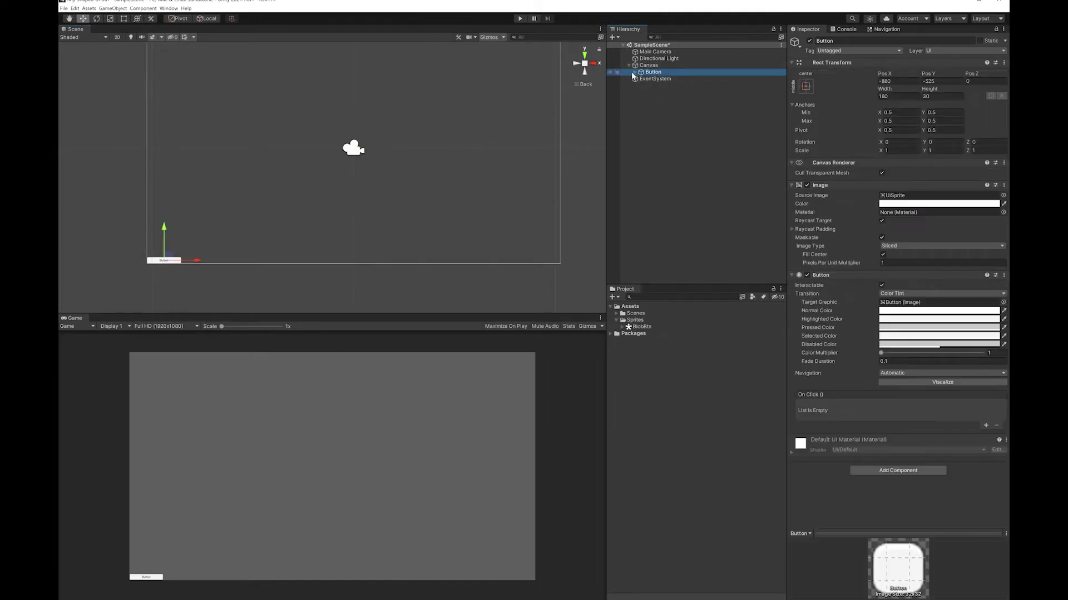
click(656, 79)
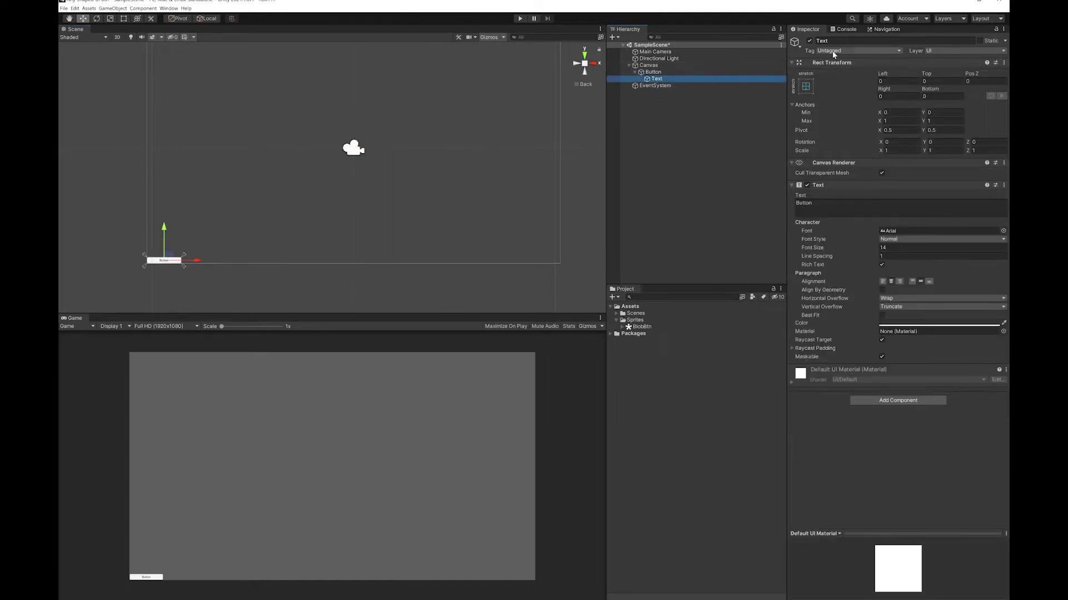
click(809, 40)
Step: Enlarge the Button to 587.7×554 left of centre and give it the BlobBtn source image
click(660, 72)
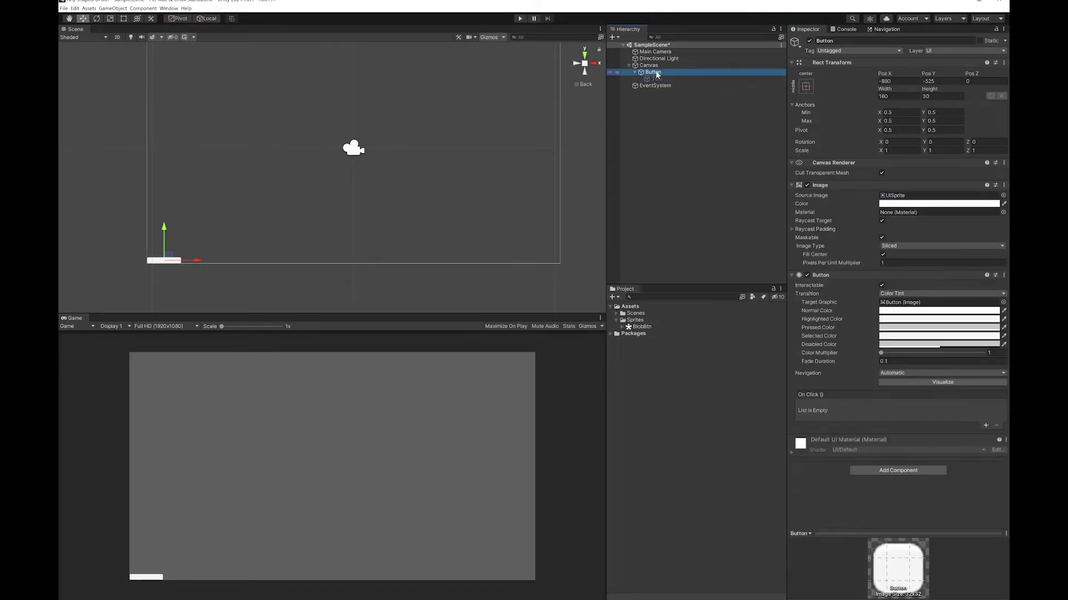
drag(180, 260, 331, 196)
click(122, 18)
drag(272, 91, 266, 105)
drag(641, 327, 905, 201)
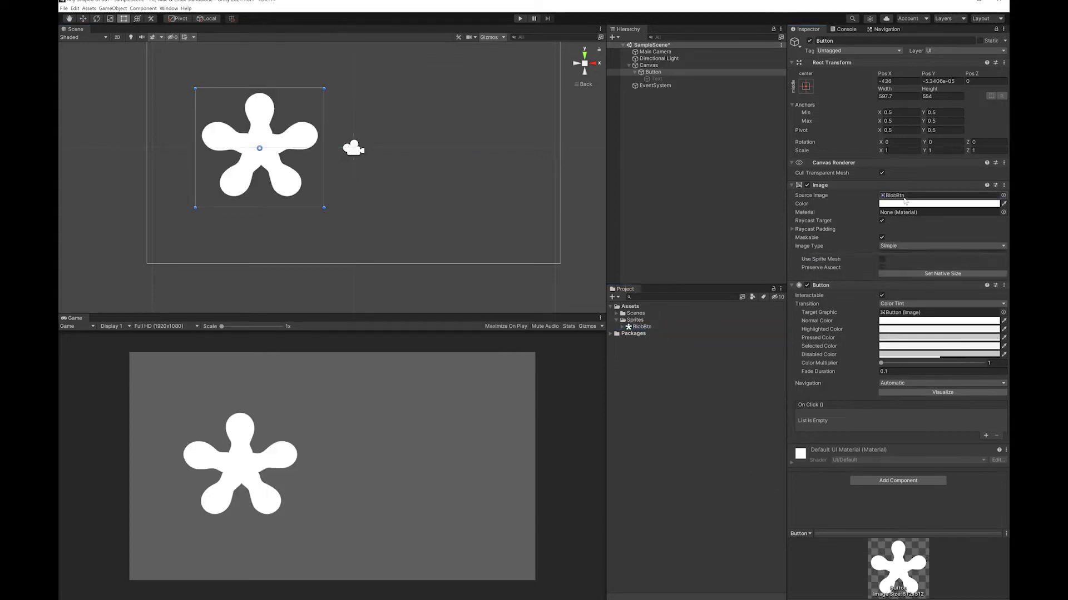
Step: Duplicate the blob button and move the copy, Button (1), to X 455
click(633, 72)
click(654, 72)
key(ctrl+d)
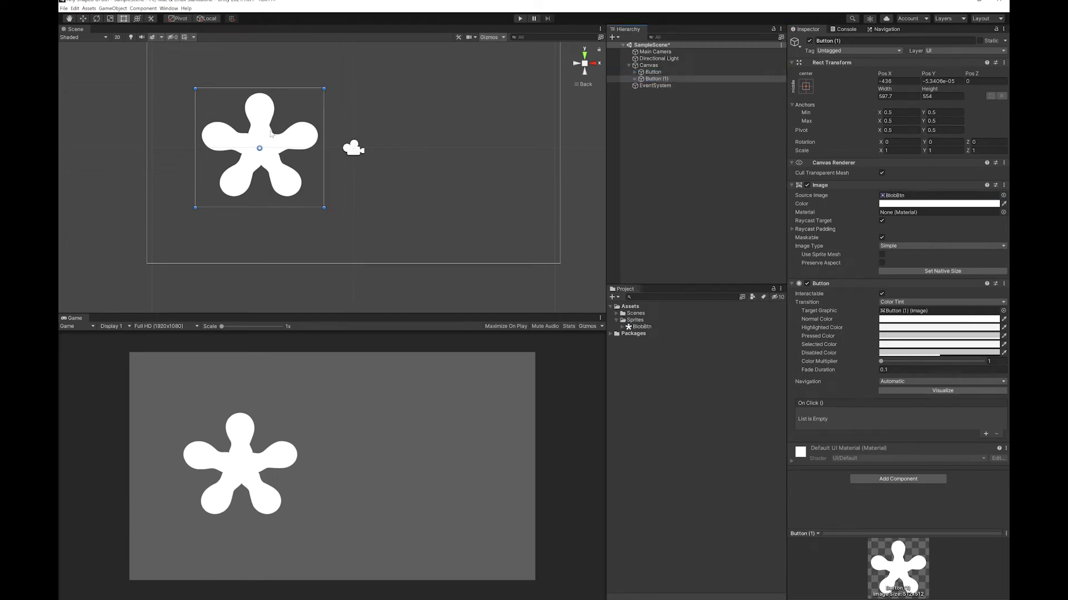
drag(272, 134, 465, 133)
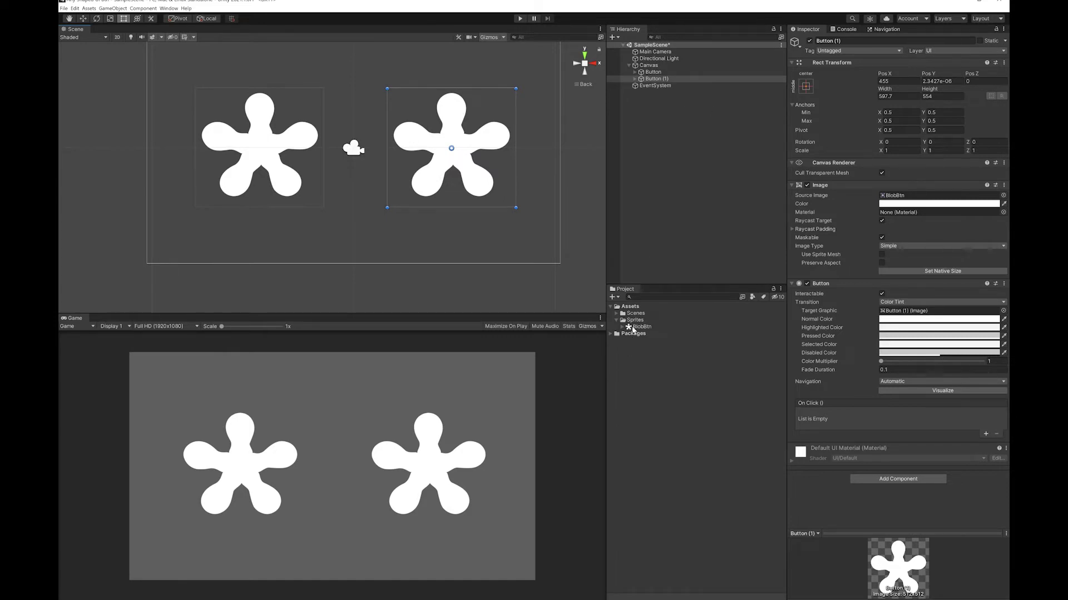
Step: Create a new C# script named BtnTransparency in Assets
click(631, 307)
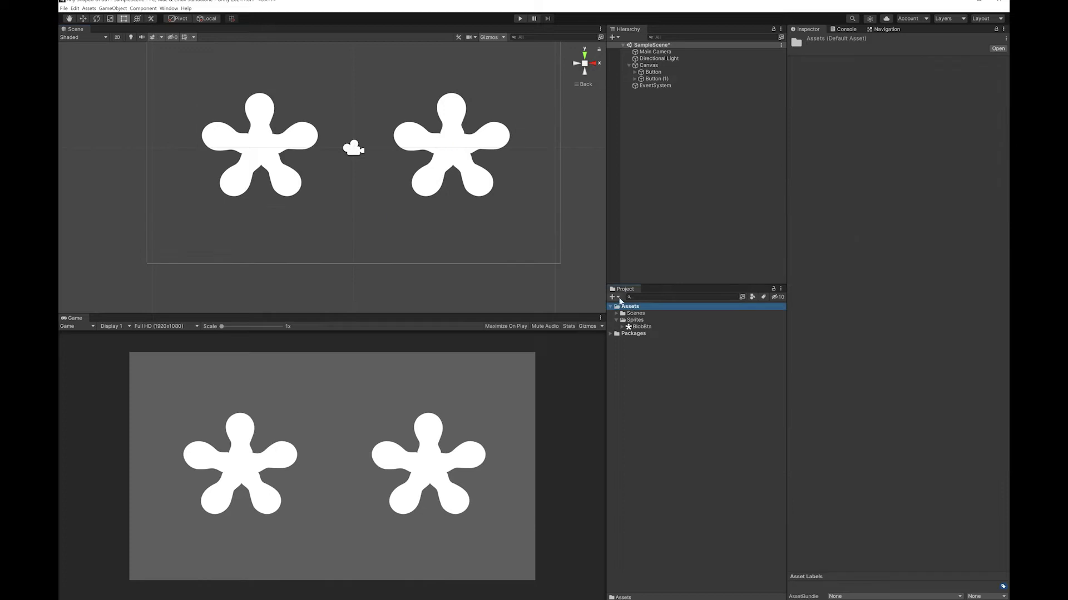
click(617, 298)
click(631, 312)
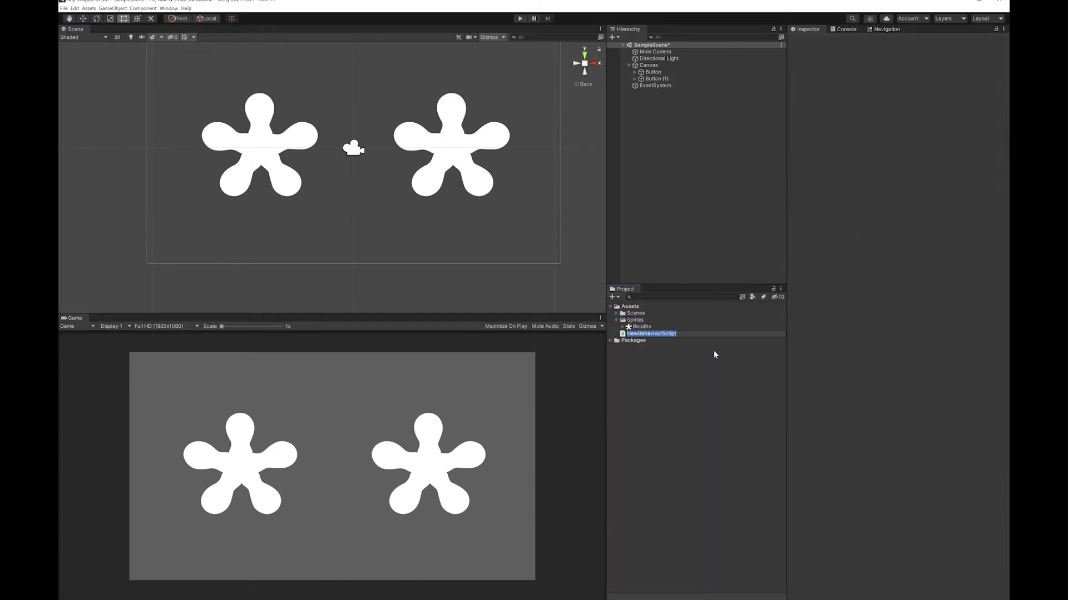
text(BtnTransparency)
key(Return)
Step: Create a Scripts folder under Assets and move BtnTransparency into it
click(625, 306)
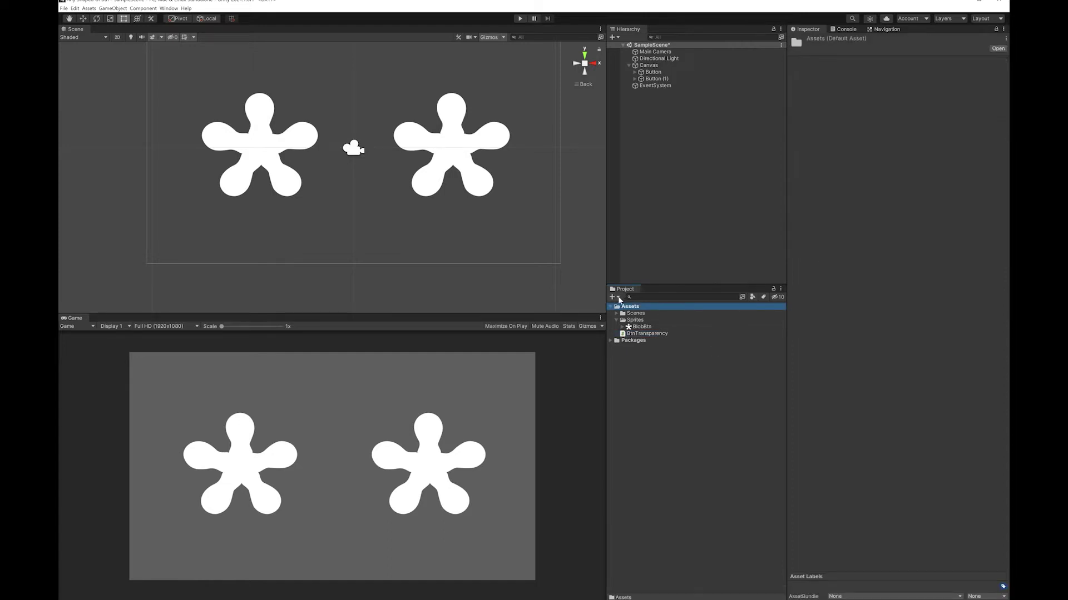
click(618, 298)
click(622, 308)
text(Scripts)
key(Return)
drag(646, 340, 637, 320)
Step: Rename the second button to 'Button With Transparency' and add the BtnTransparency component
click(663, 81)
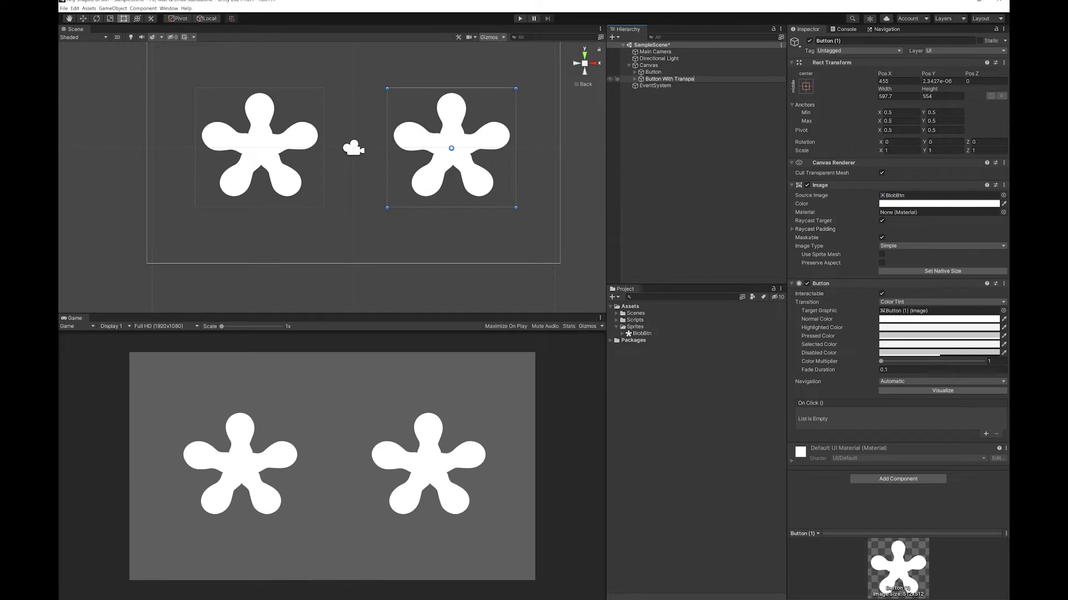
text(ency)
key(Return)
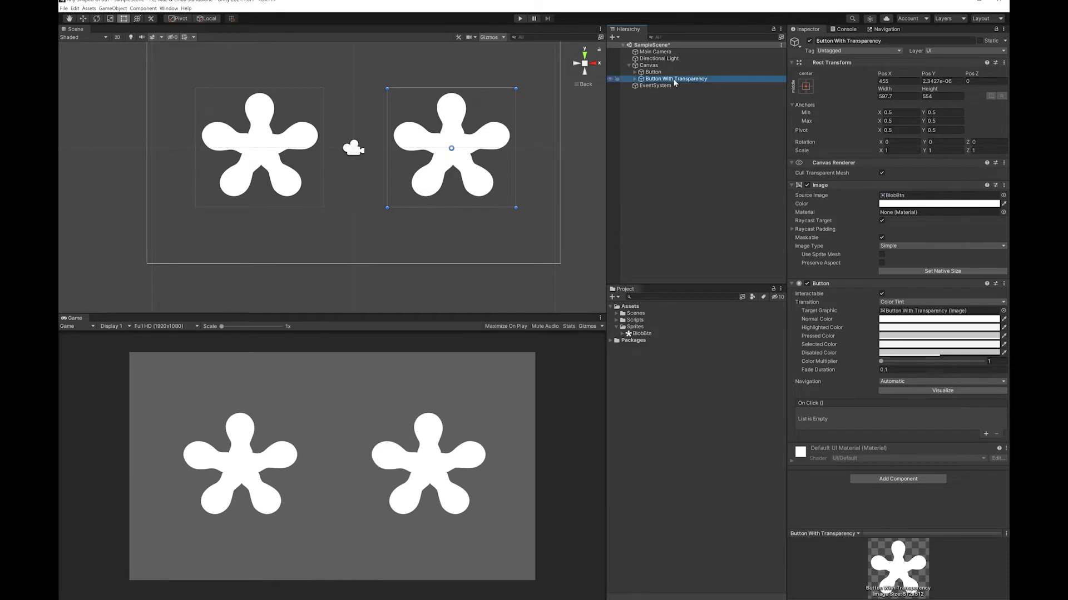
click(618, 320)
drag(649, 326, 708, 78)
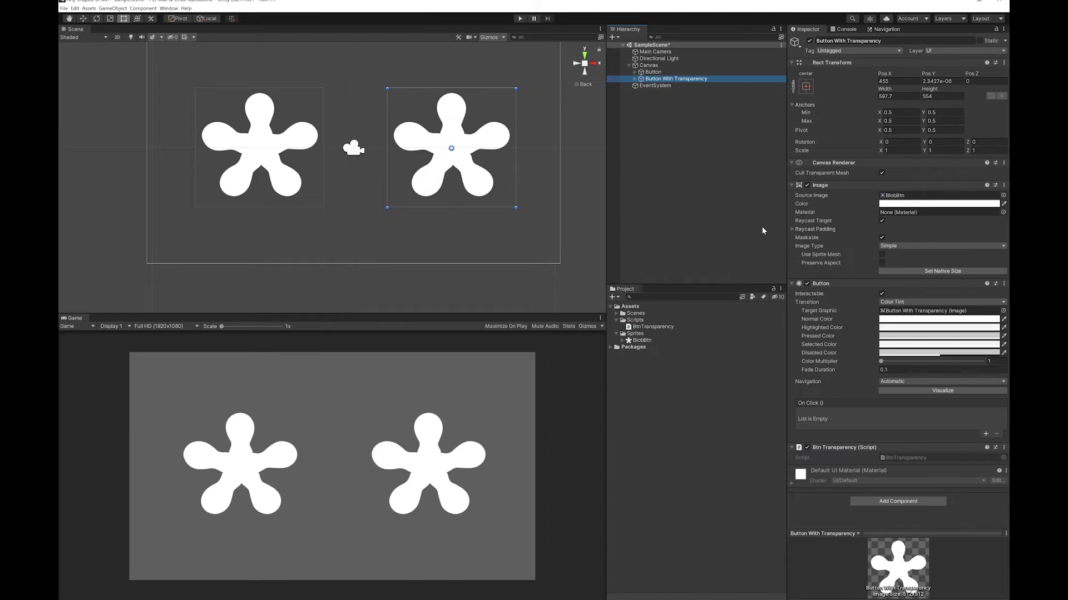
Step: Open BtnTransparency.cs and add a 'using UnityEngine.UI;' directive
double_click(654, 327)
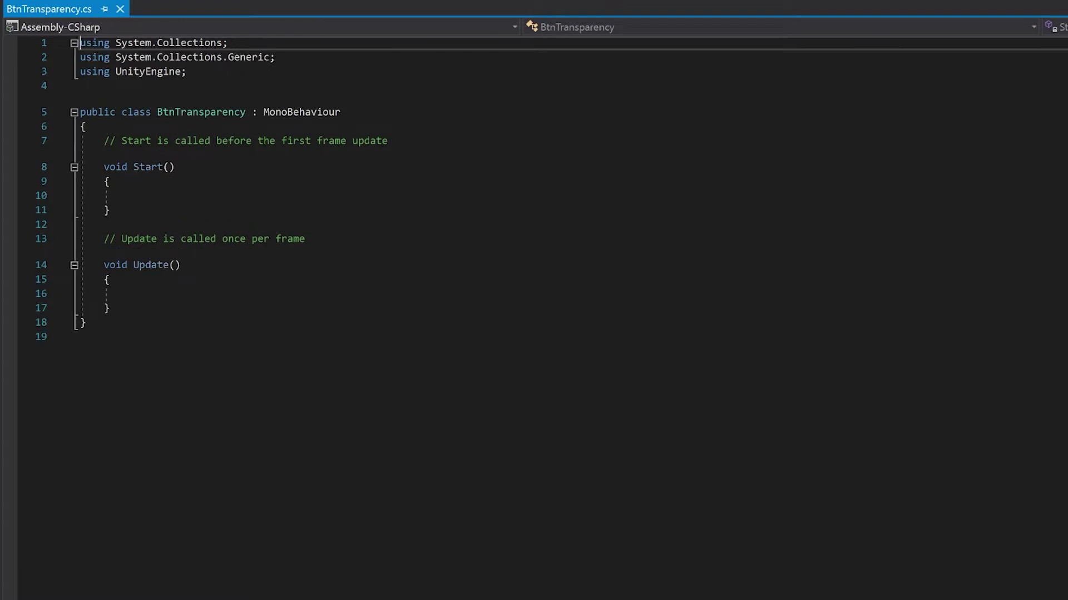
click(187, 71)
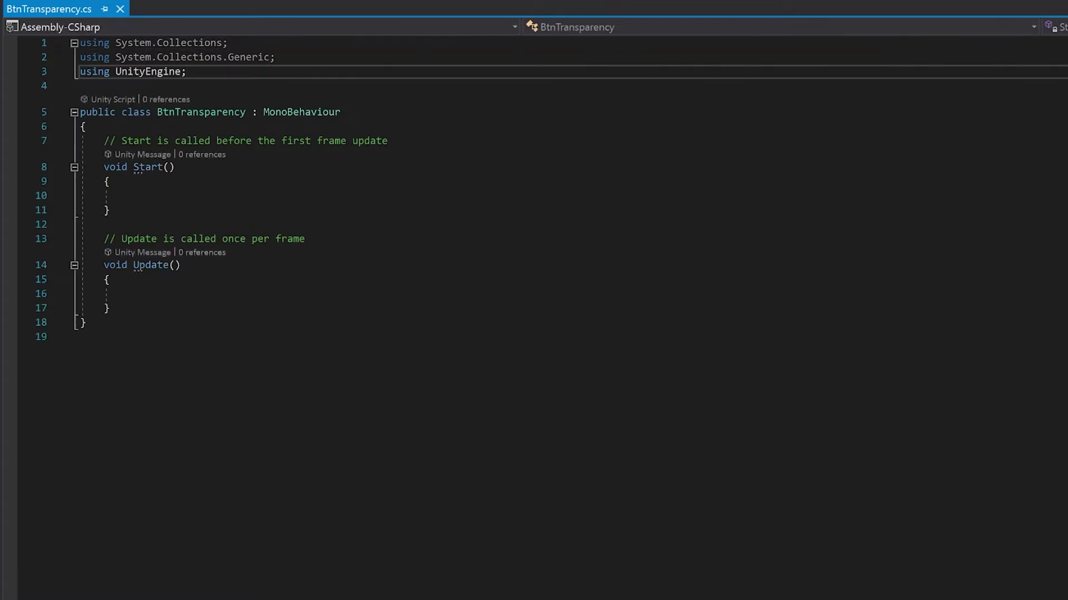
key(Return)
text(using U)
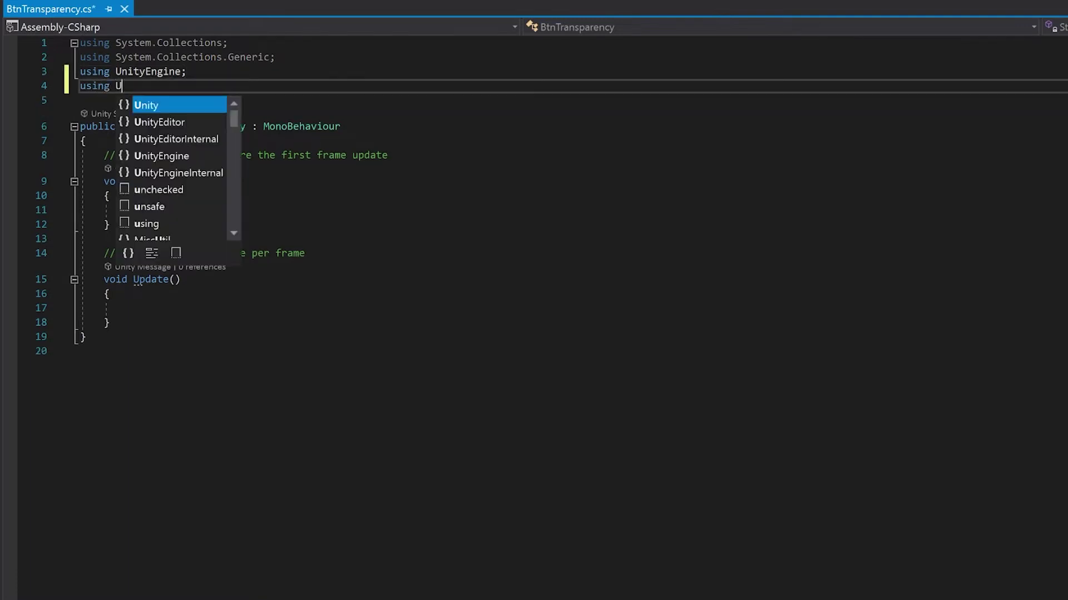
text(nity)
key(Down)
key(Down)
key(Down)
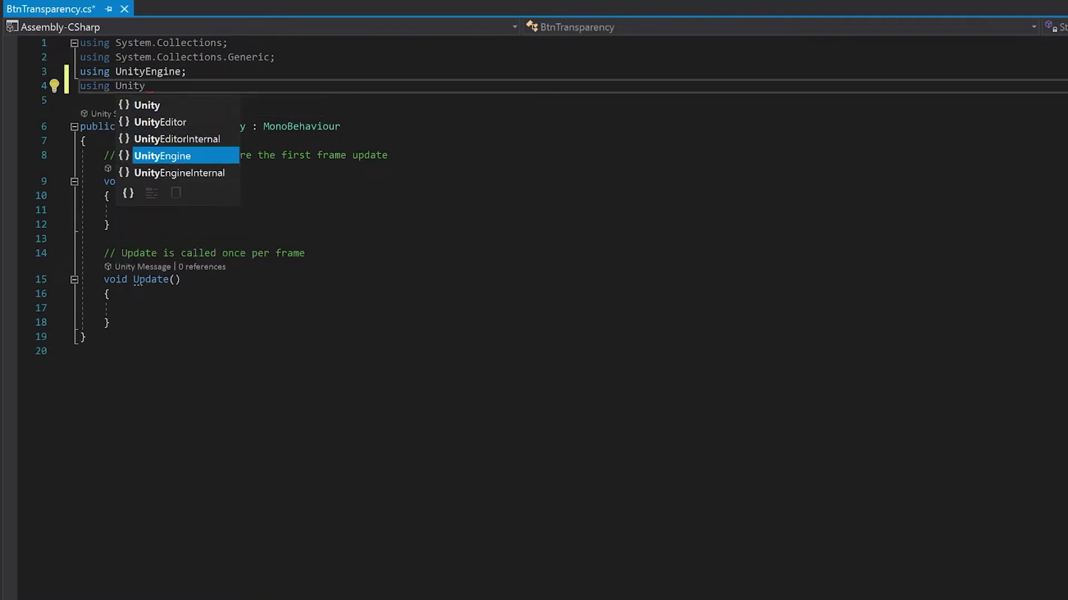
key(Tab)
text(.UI)
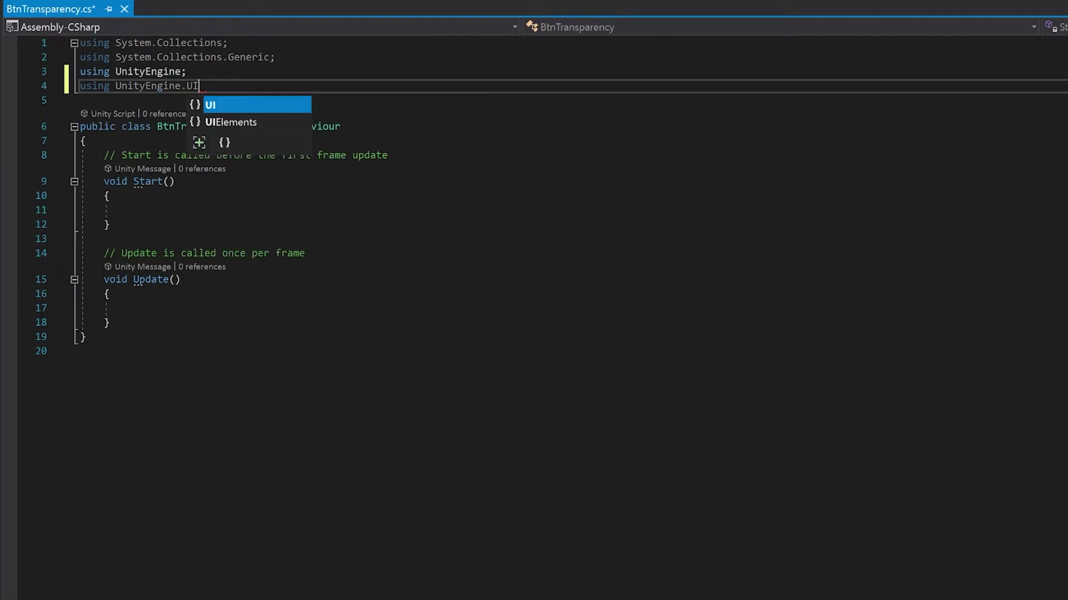
text(;)
Step: Delete the unused Update() method and its comment
click(122, 210)
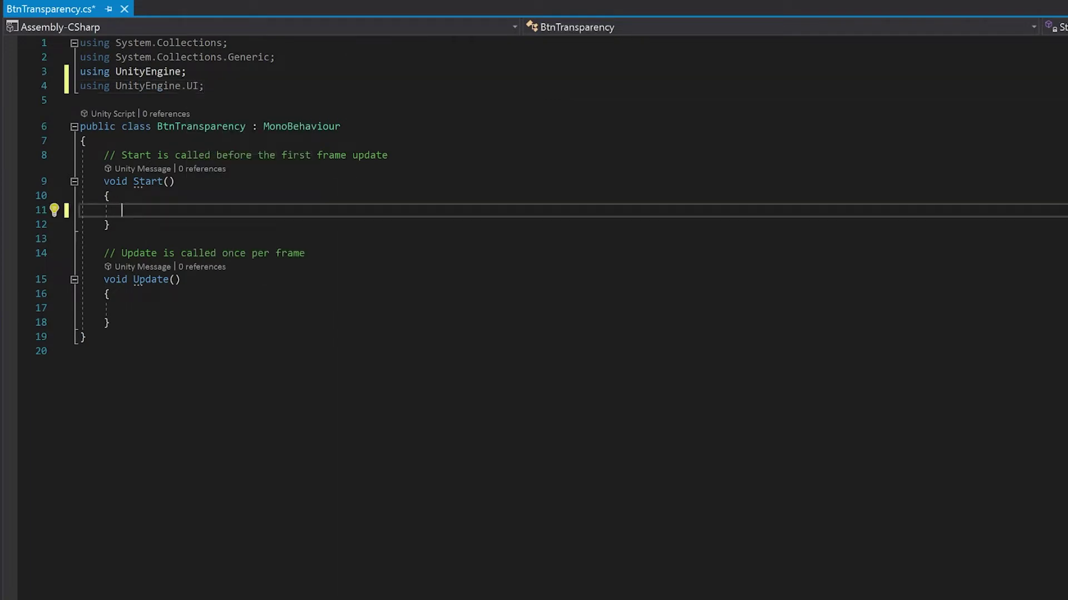
drag(110, 322, 81, 253)
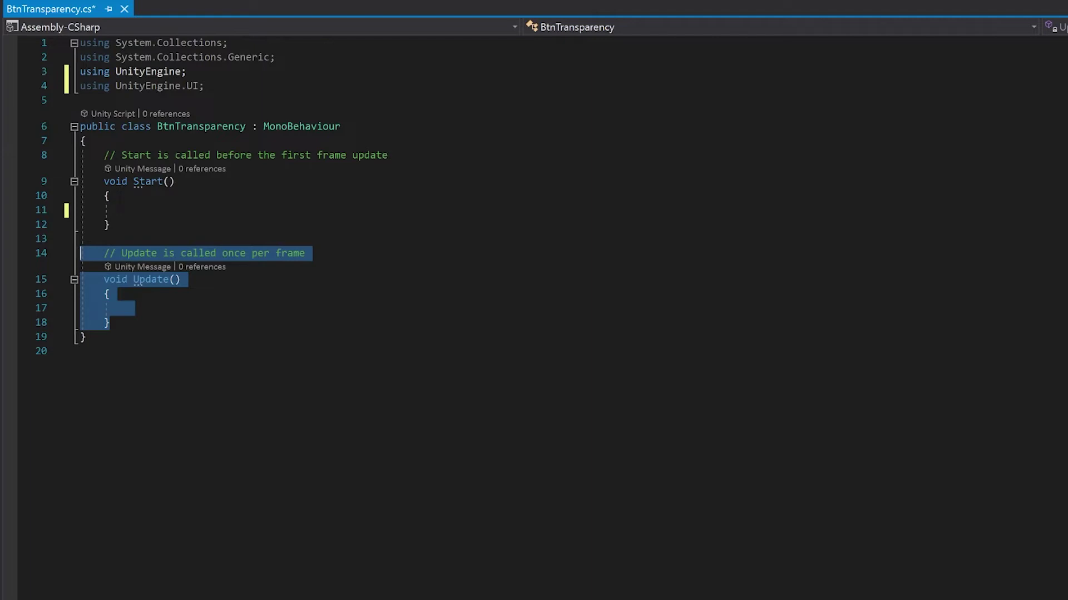
click(109, 322)
drag(110, 323, 81, 253)
key(Delete)
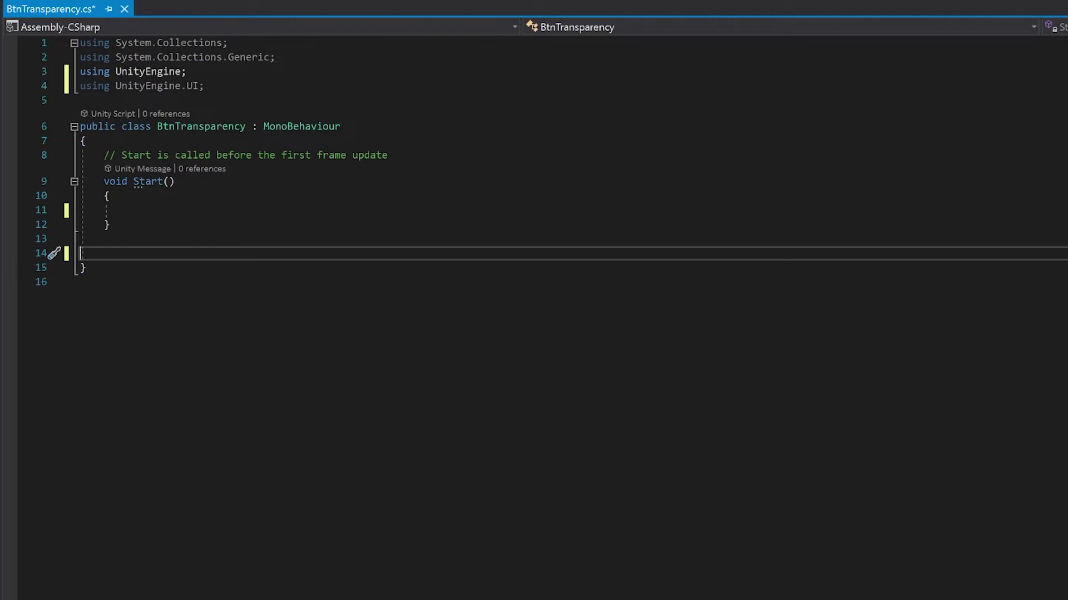
Step: Write GetComponent<Image>().alphaHitTestMinimumThreshold = 0.5f; in Start() and save
key(Up)
key(Up)
key(Up)
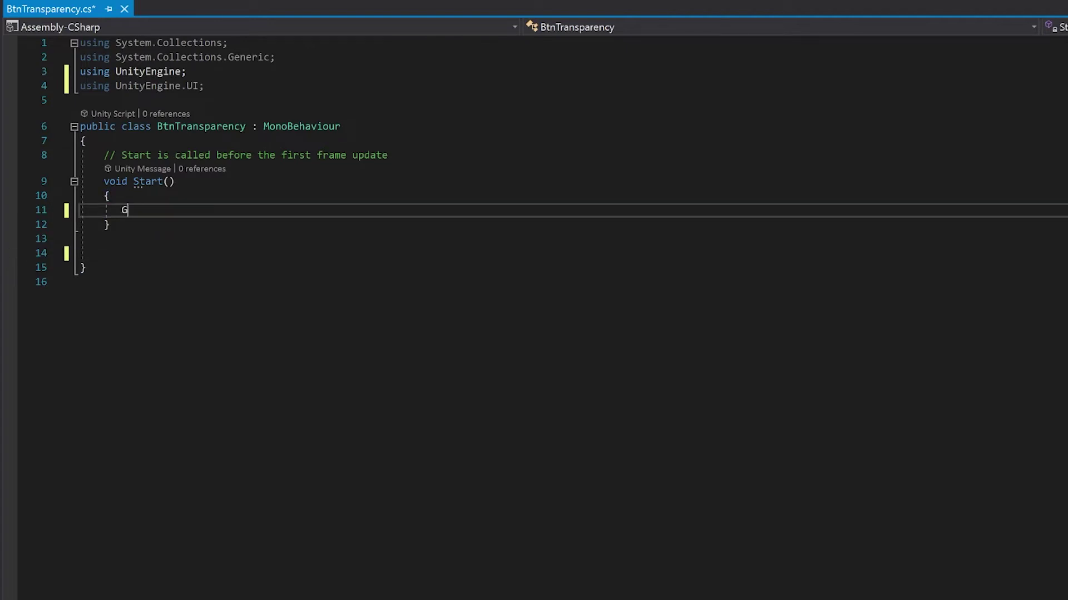
text(Get)
key(Tab)
text(<Image>)
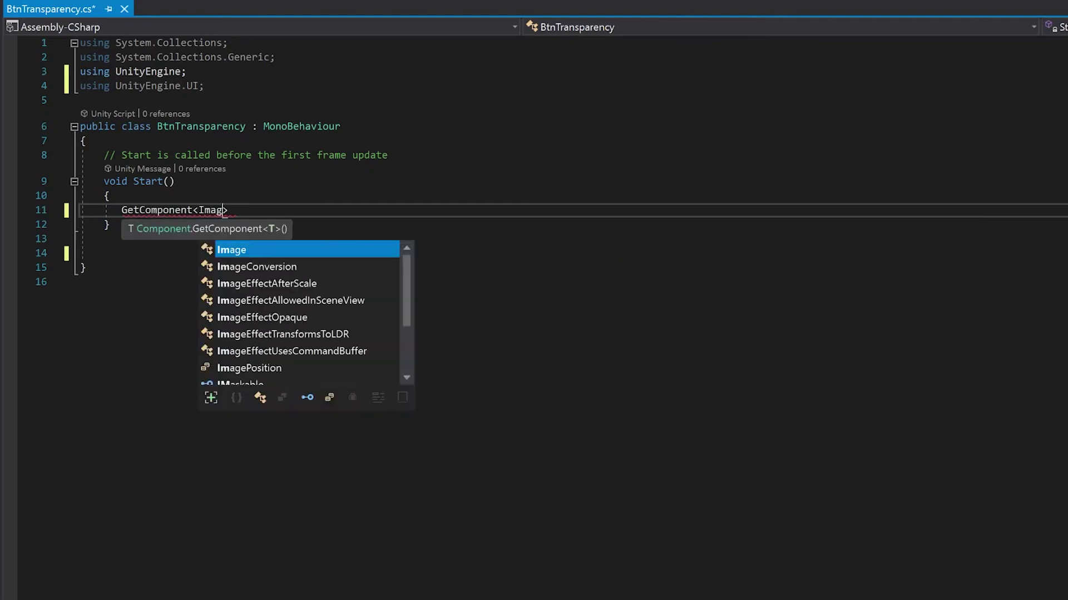
text(().alphaHitTestMinimumThreshold = 0.5f;)
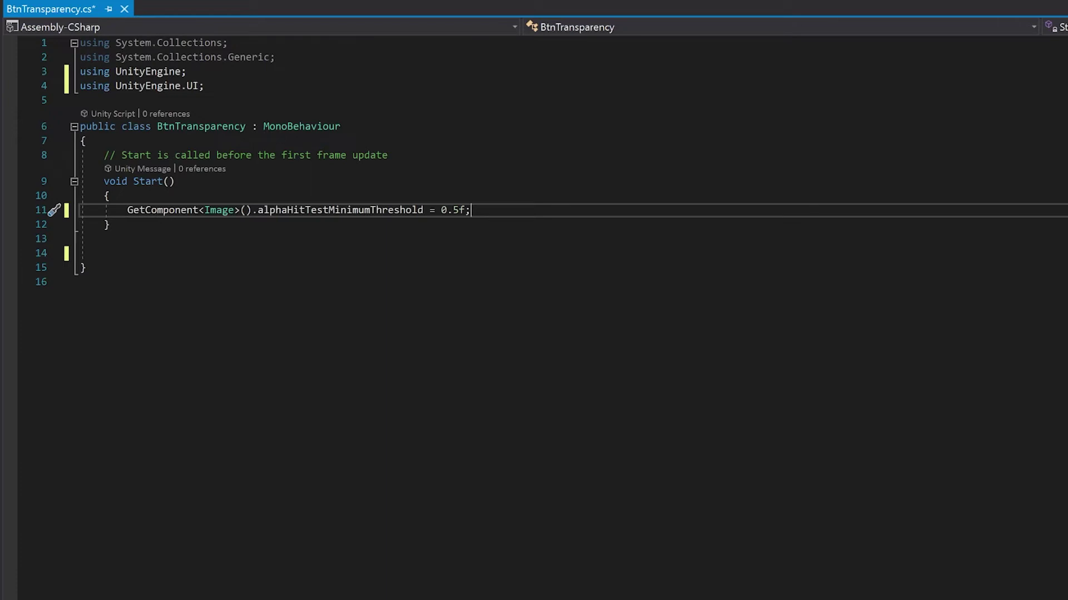
key(ctrl+s)
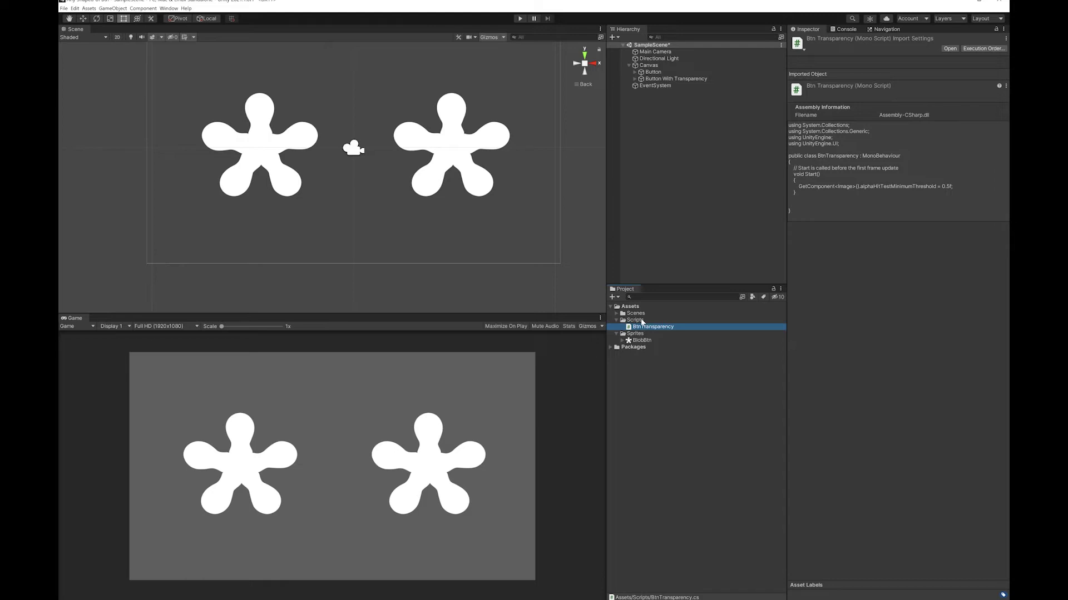
Step: Create a C# script named MouseOverColorChange inside the Scripts folder
click(634, 321)
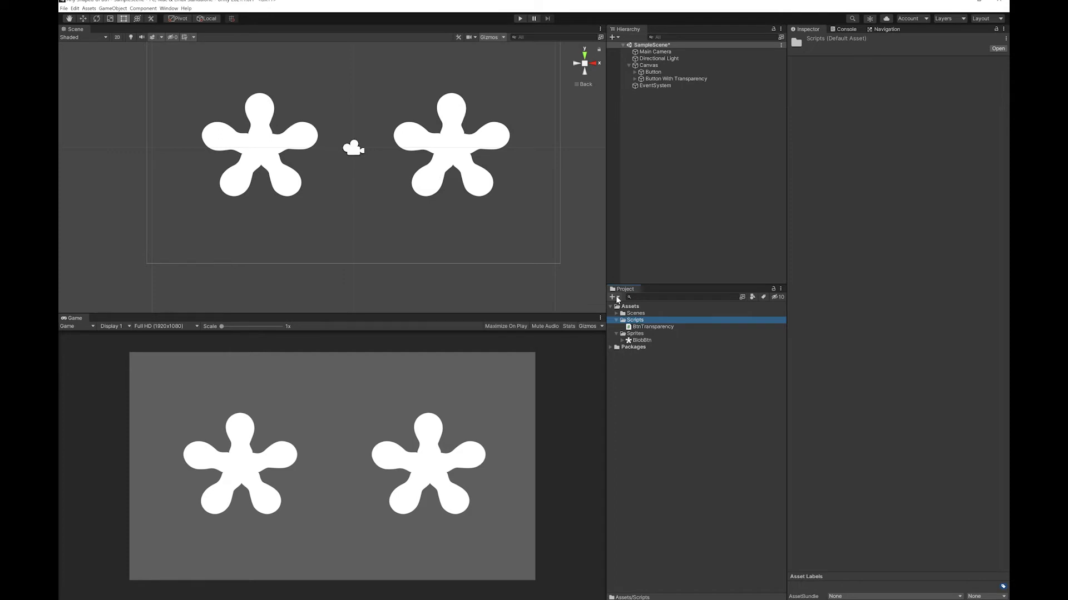
click(617, 298)
click(640, 314)
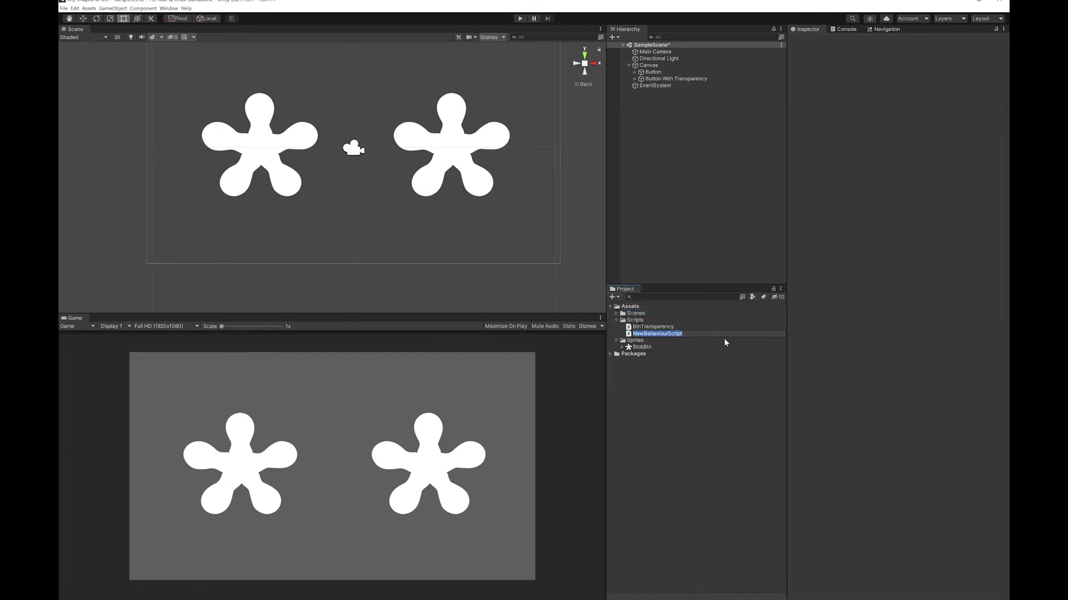
text(MouseOverColorChange)
key(Return)
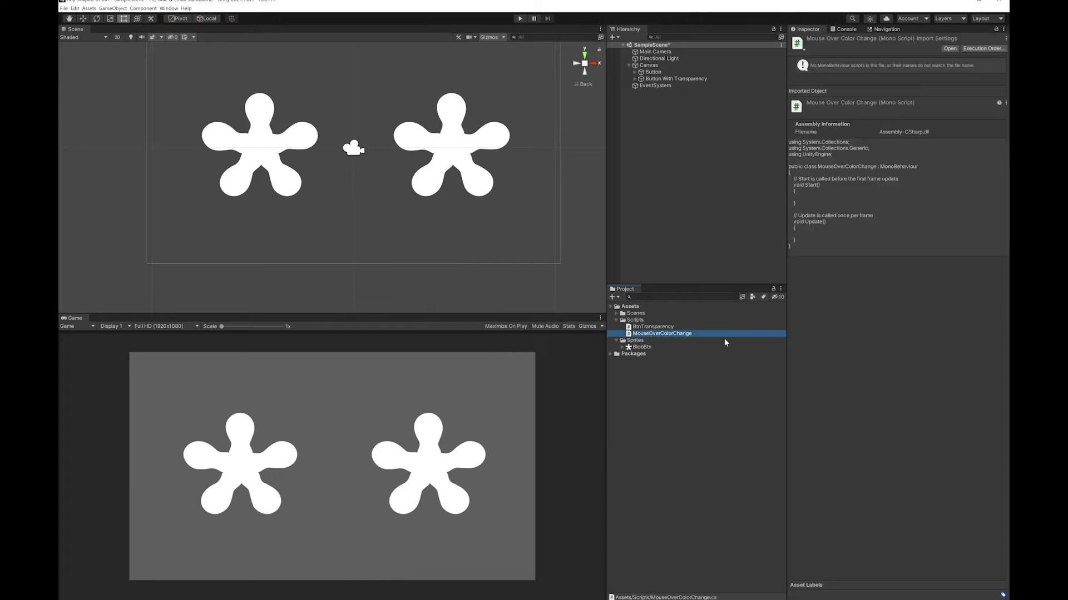
Step: Replace the default Start and Update stubs with a public void SetRed() method
double_click(645, 334)
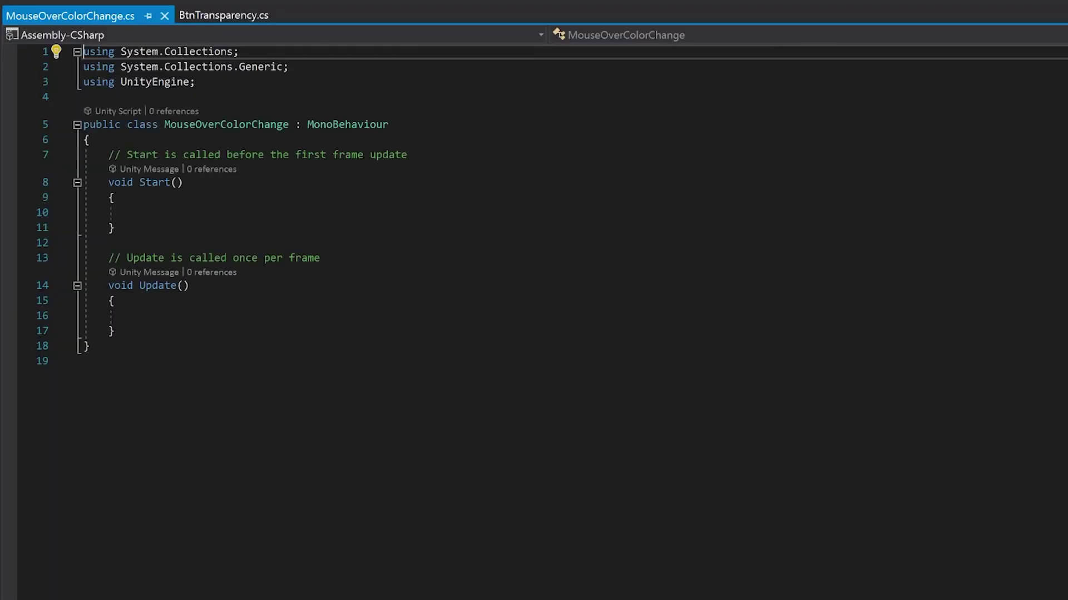
drag(115, 331, 56, 154)
key(Delete)
key(Return)
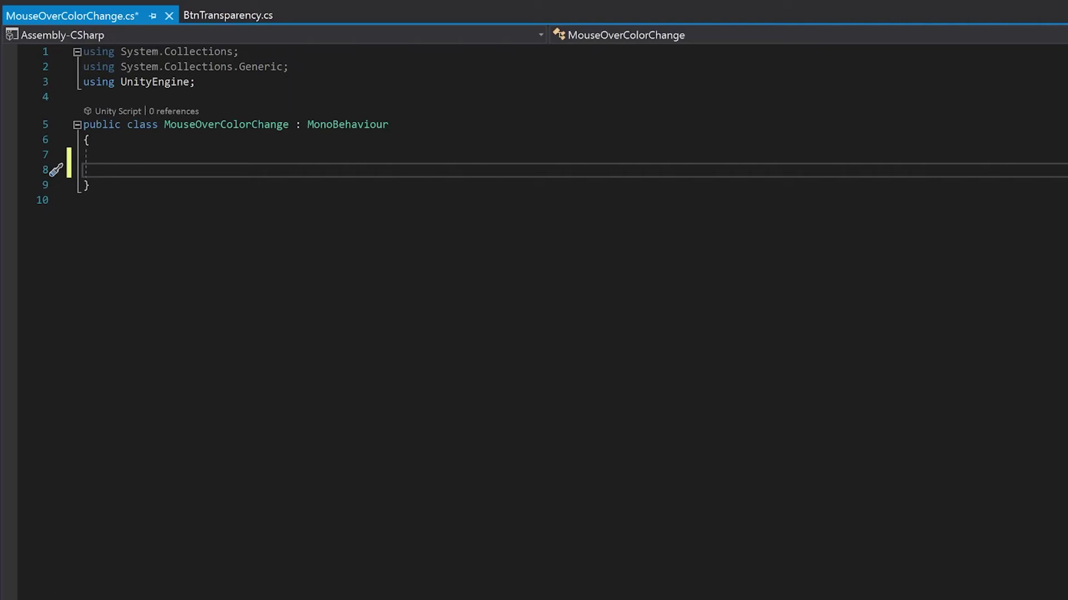
text(public void SetRed())
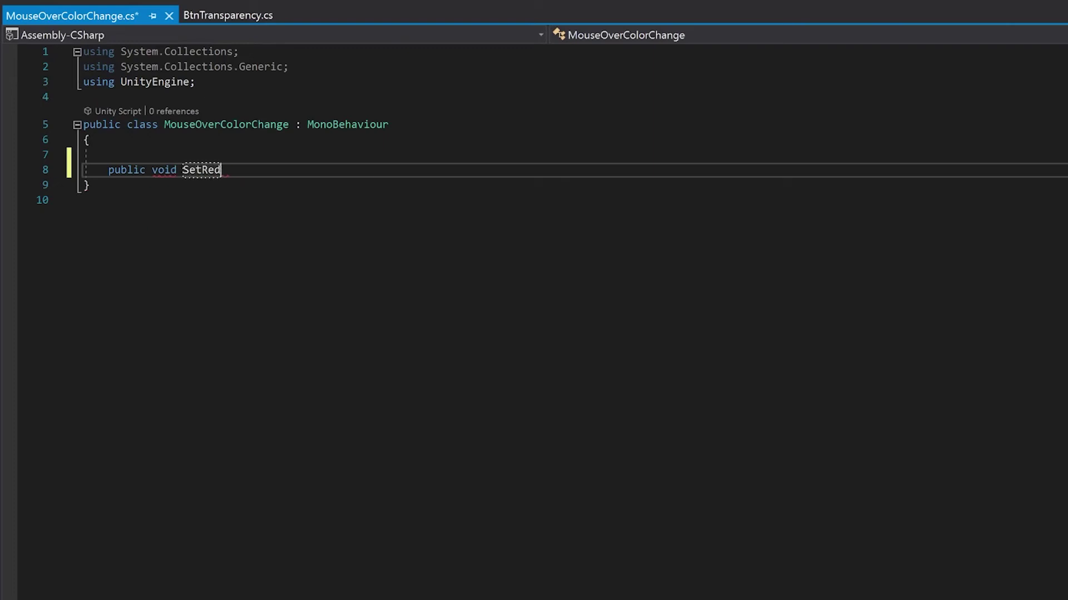
key(Return)
text({)
key(Return)
text(GetComponent<Image>().)
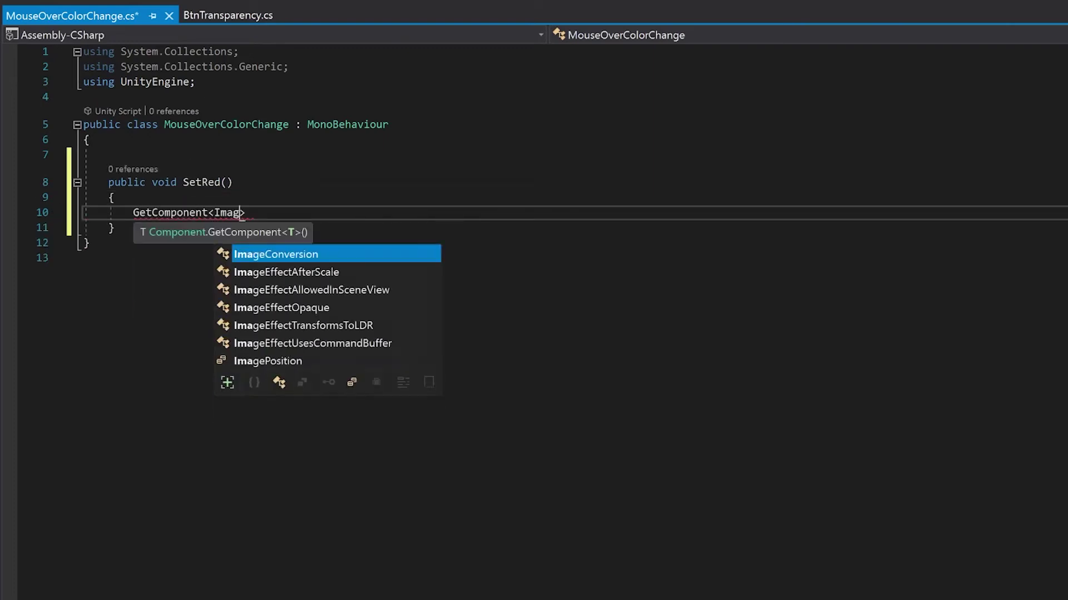
text(collor)
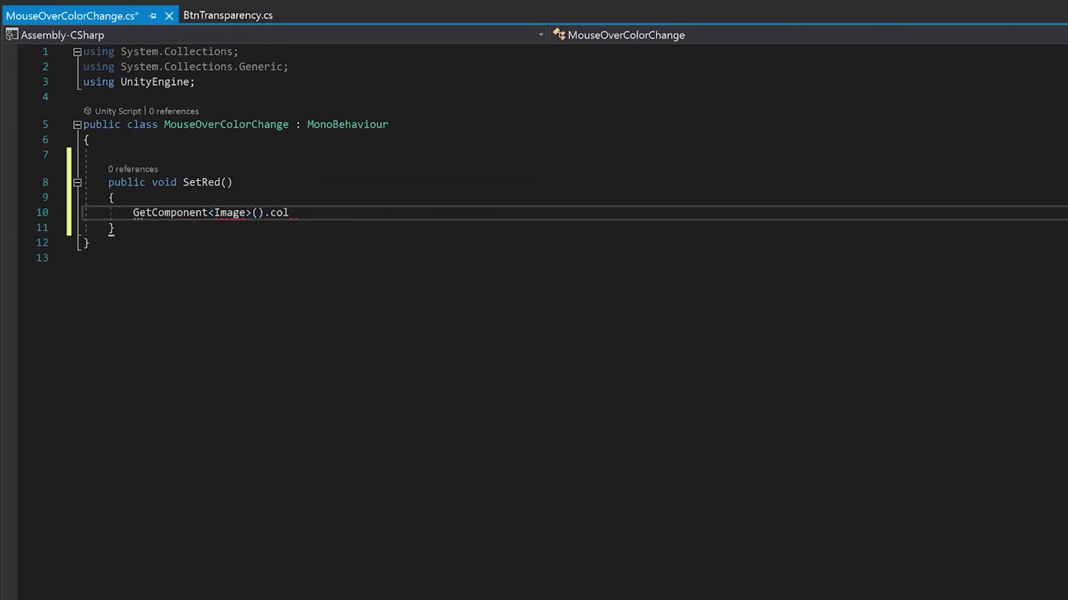
Step: Add a 'using UnityEngine.UI;' directive at the top of the script
click(195, 82)
key(Return)
text(using Unity)
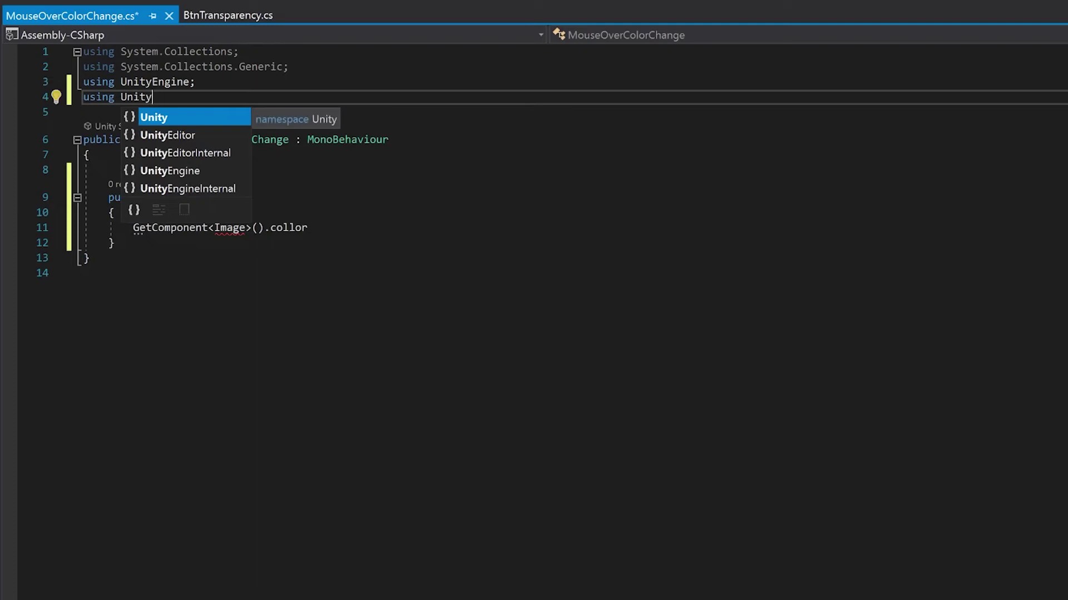
key(Down)
key(Down)
key(Down)
key(Tab)
text(.UI;)
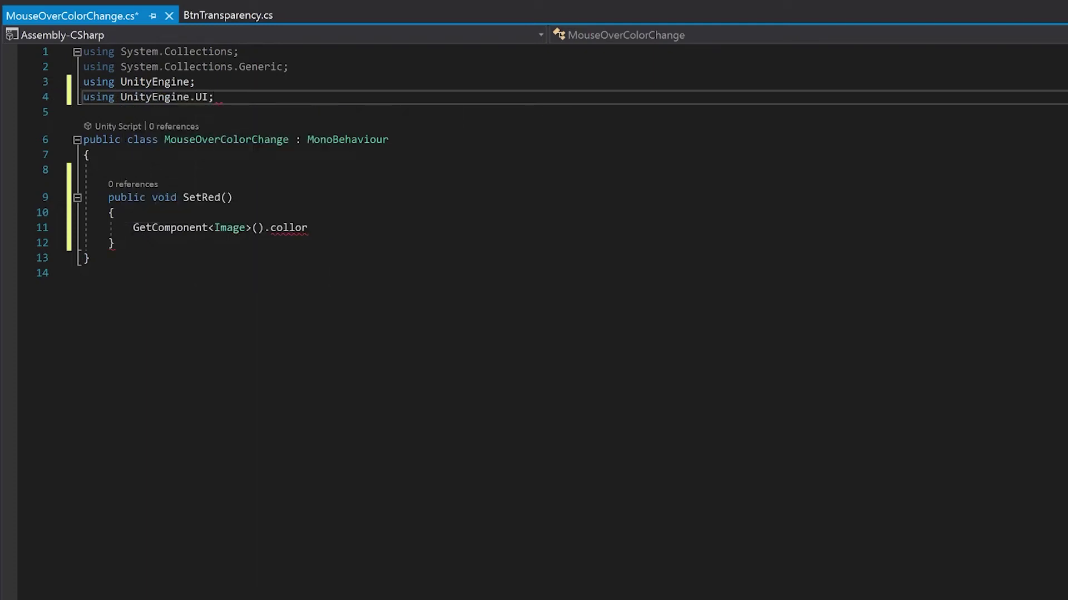
Step: Finish SetRed as GetComponent<Image>().color = Color.red;, fixing the 'collor' typo
click(295, 228)
key(BackSpace)
double_click(286, 228)
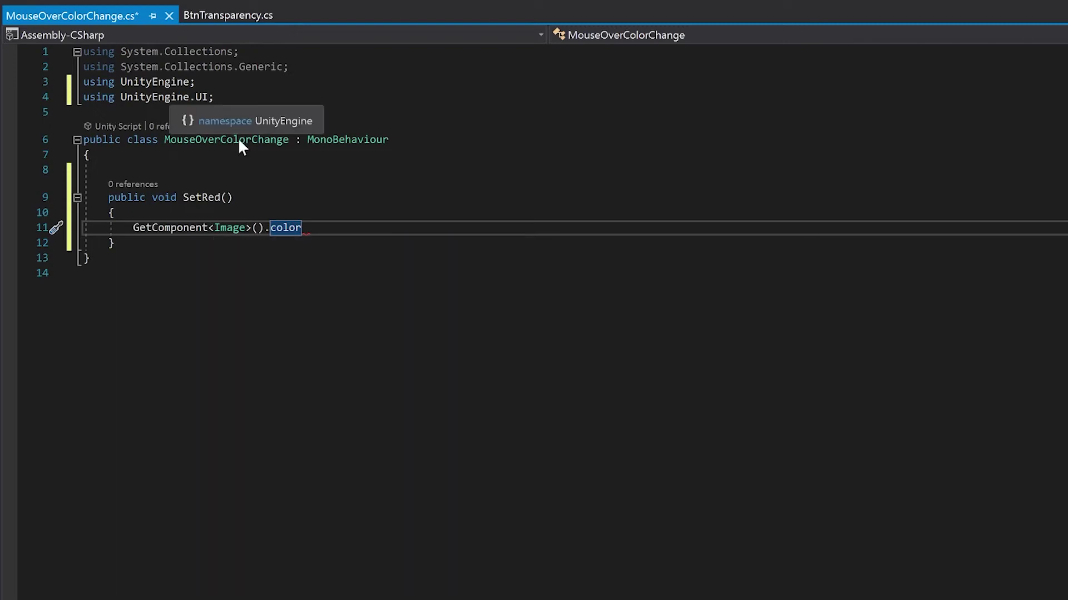
key(Down)
key(Up)
key(End)
text(= Color.re)
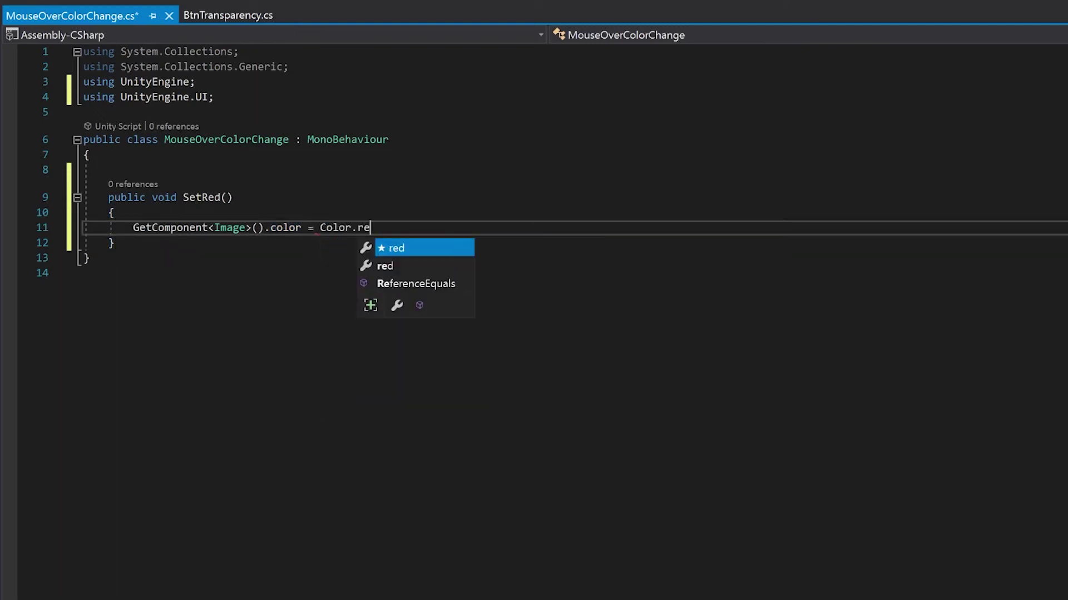
key(Tab)
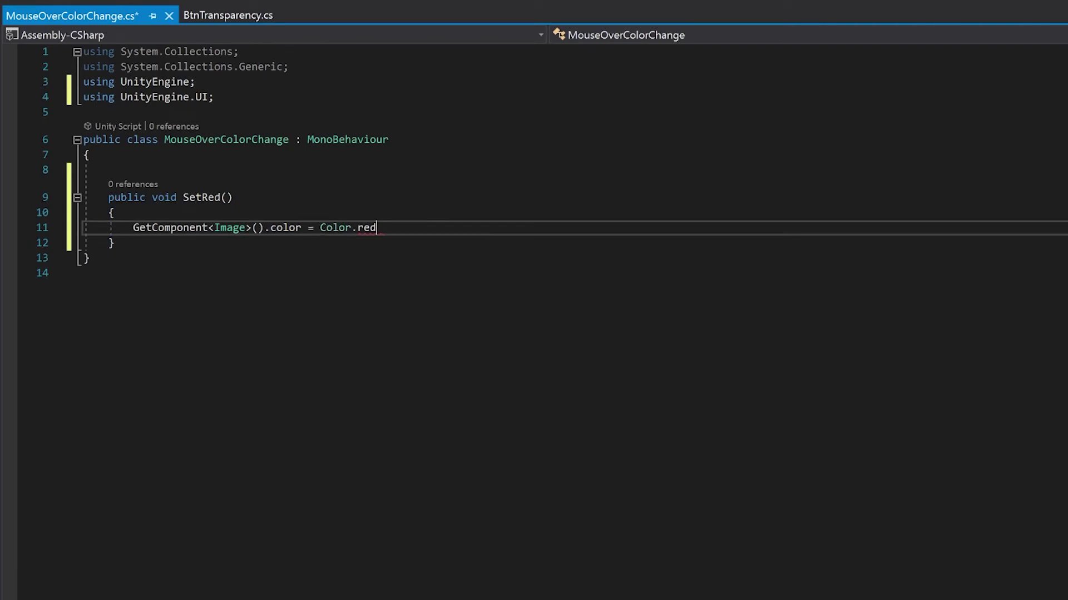
text(;)
Step: Copy SetRed into a SetGreen method using Color.green and save the script
drag(115, 242, 83, 197)
key(ctrl+c)
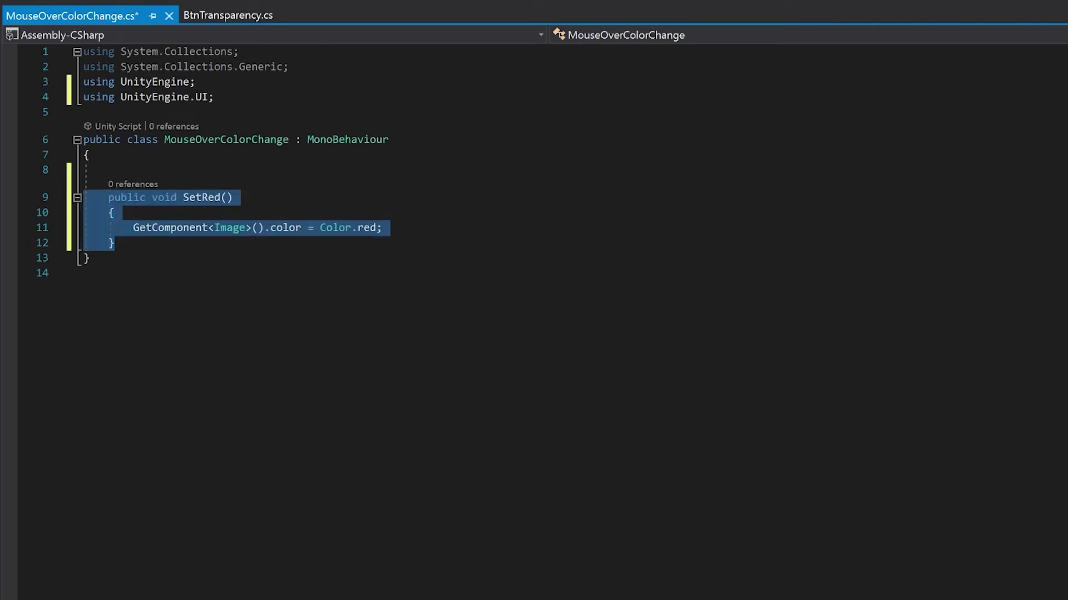
click(124, 243)
key(Return)
key(Return)
key(ctrl+v)
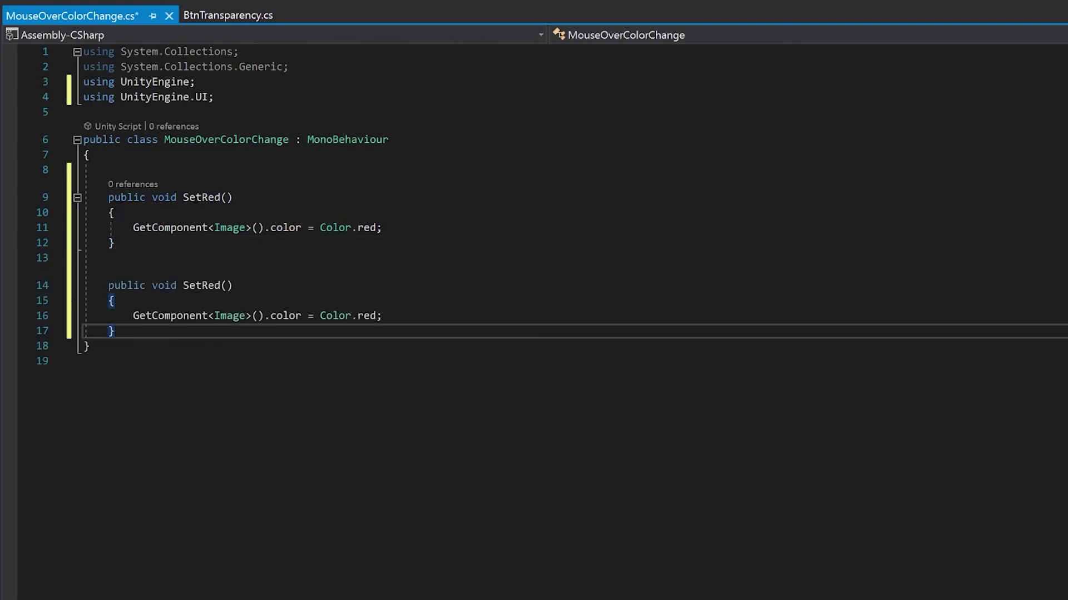
click(221, 285)
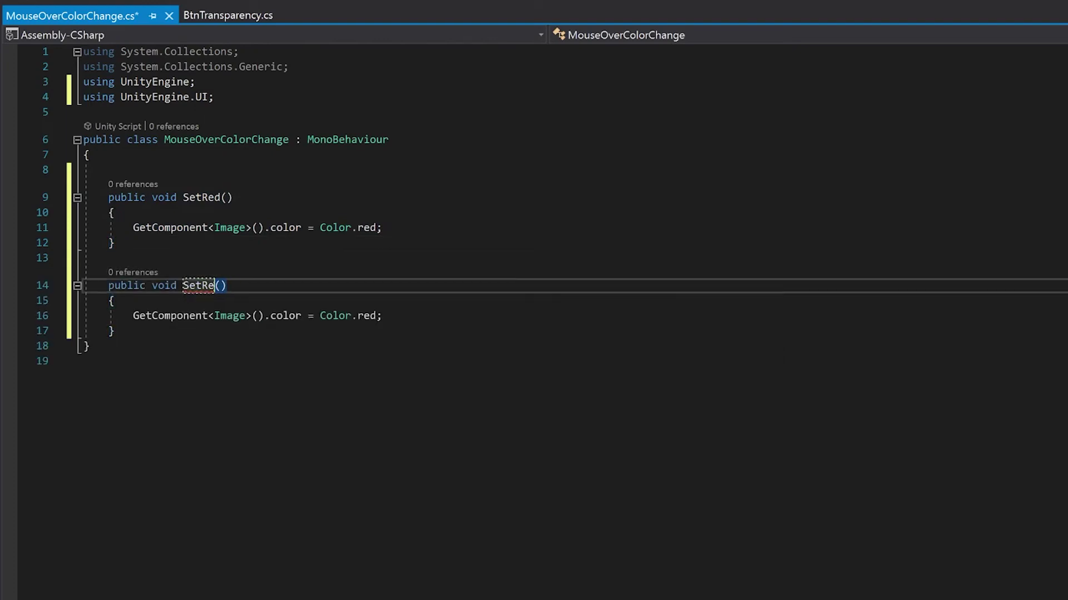
key(BackSpace)
key(BackSpace)
key(BackSpace)
text(Green)
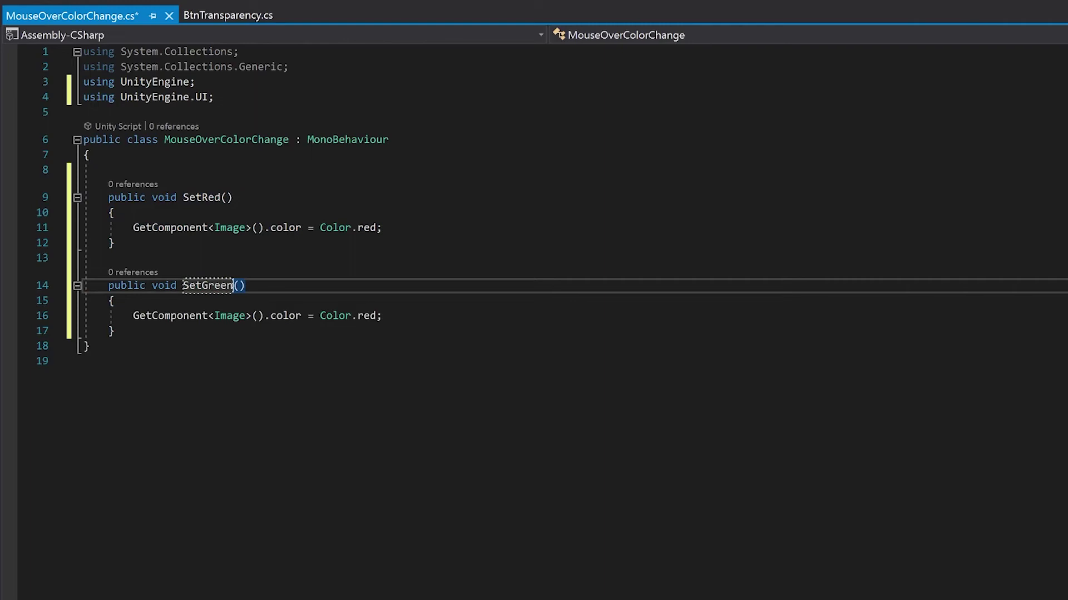
click(376, 316)
key(BackSpace)
key(BackSpace)
key(BackSpace)
text(green)
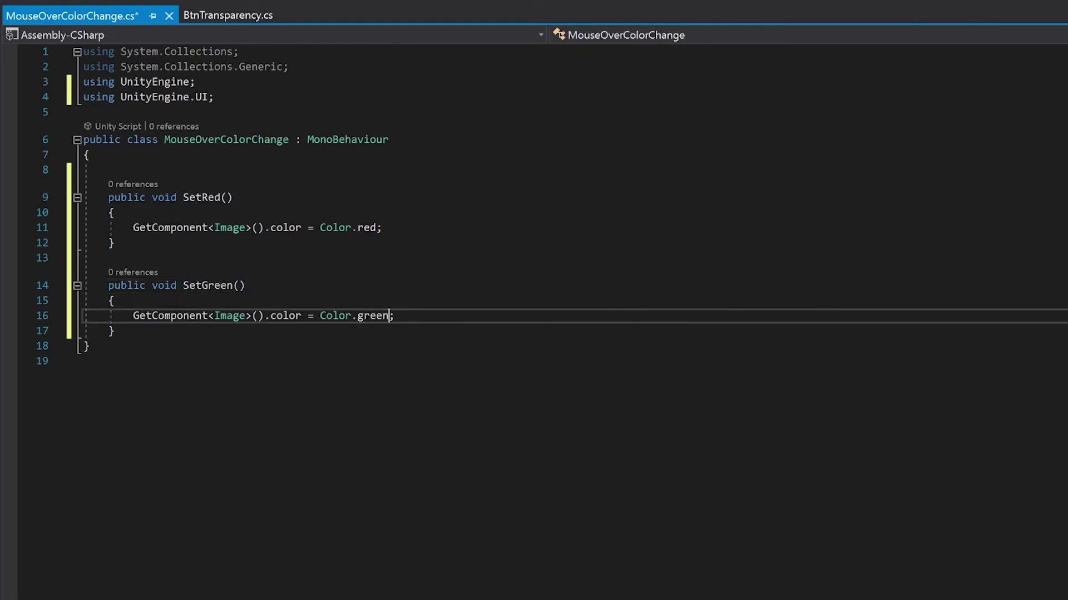
key(ctrl+s)
key(ctrl+shift+Left)
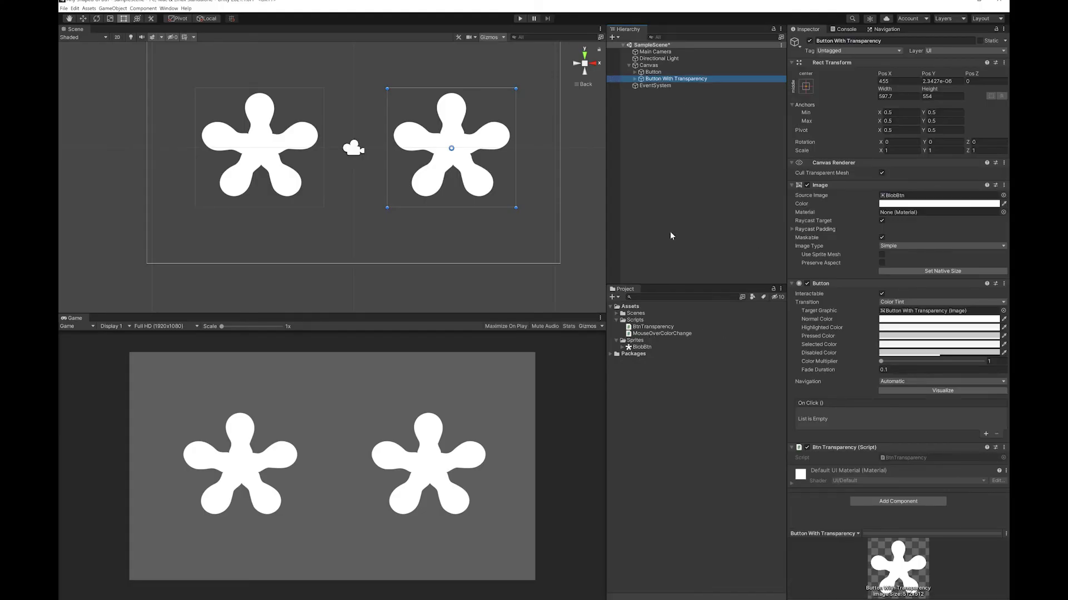
Step: Attach the MouseOverColorChange script to both Button With Transparency and Button
drag(680, 335, 695, 83)
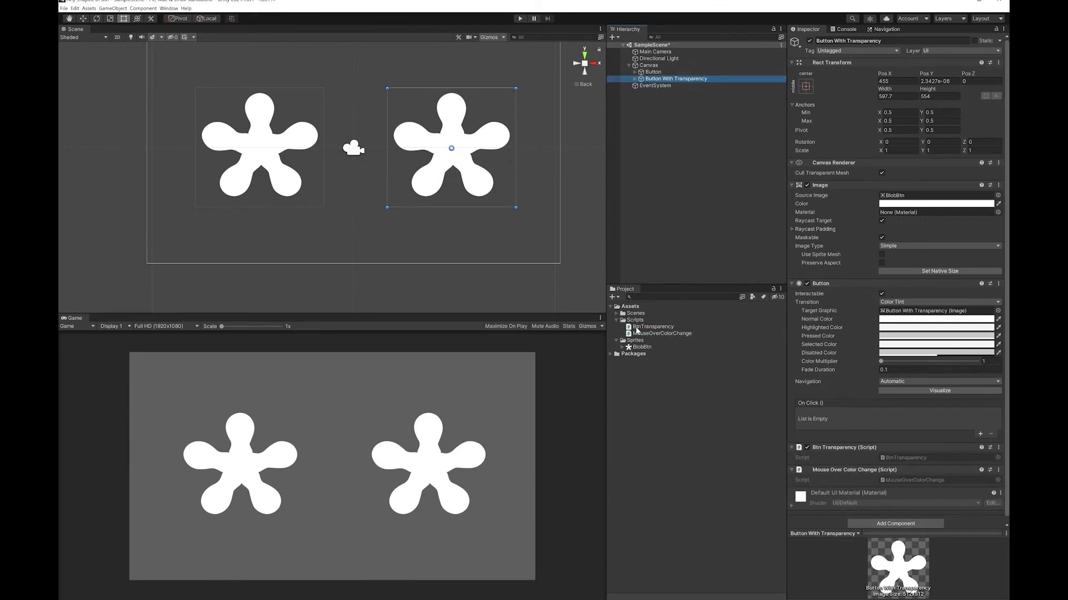
drag(642, 336, 661, 75)
click(677, 79)
Step: Add an Event Trigger with Pointer Enter and Pointer Exit events, each with a callback slot
scroll(897, 442, down, 1)
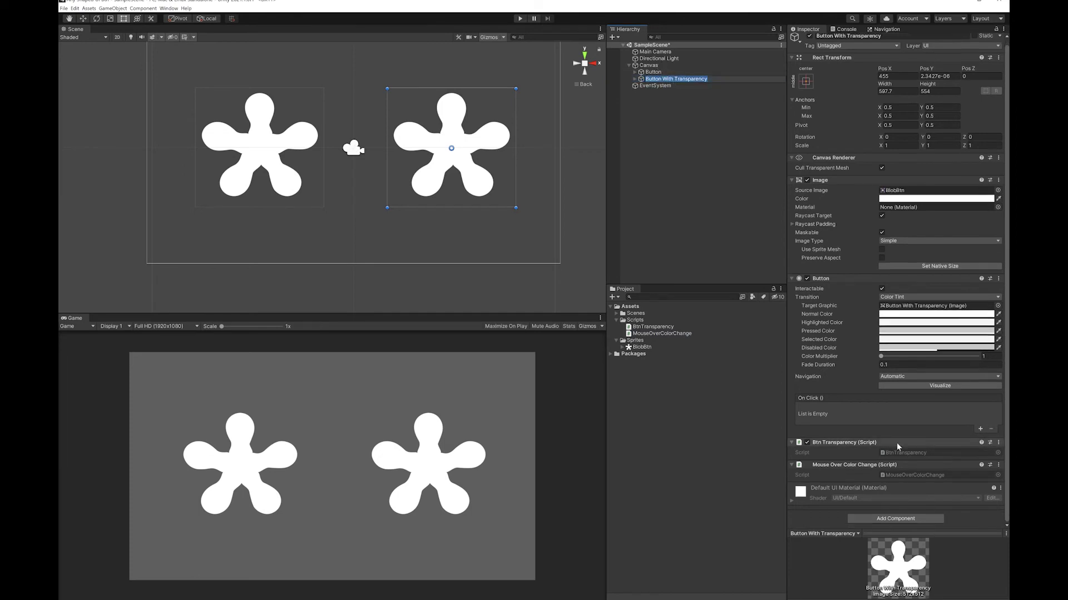
click(906, 519)
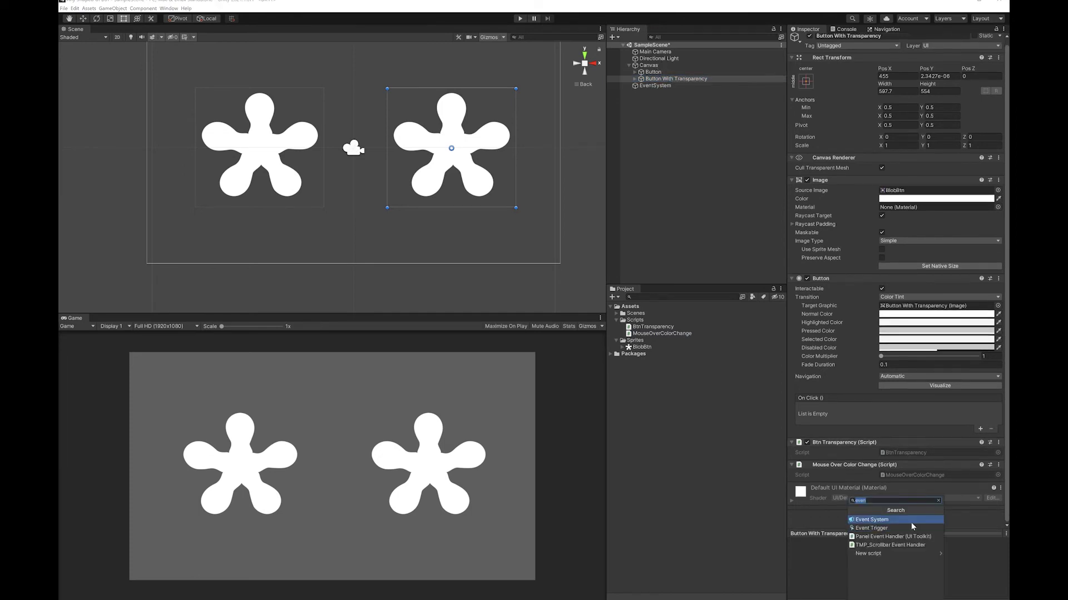
click(901, 529)
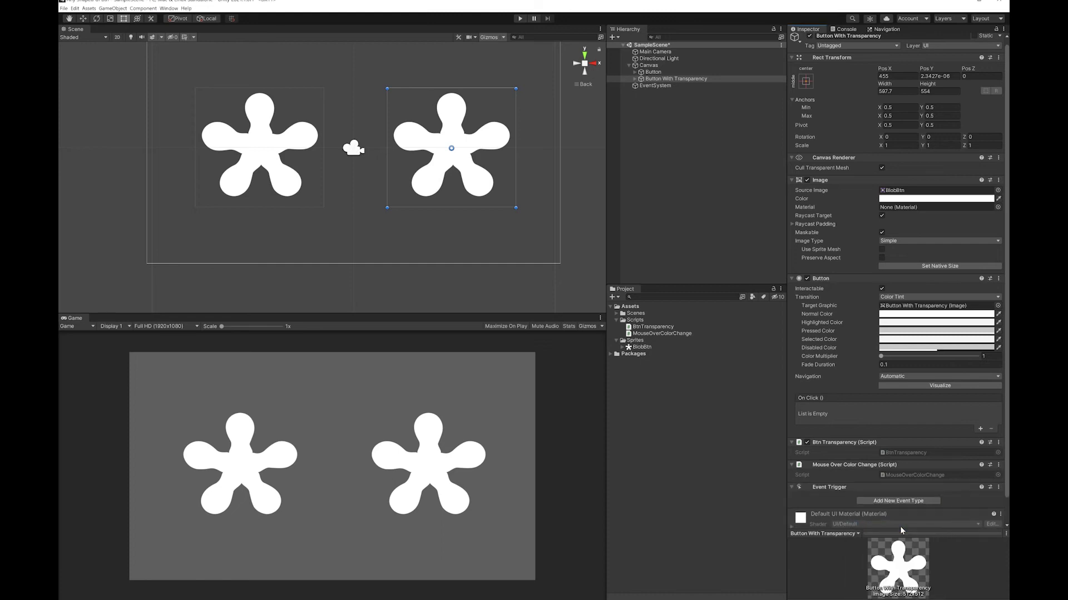
scroll(901, 487, down, 1)
click(898, 475)
click(936, 345)
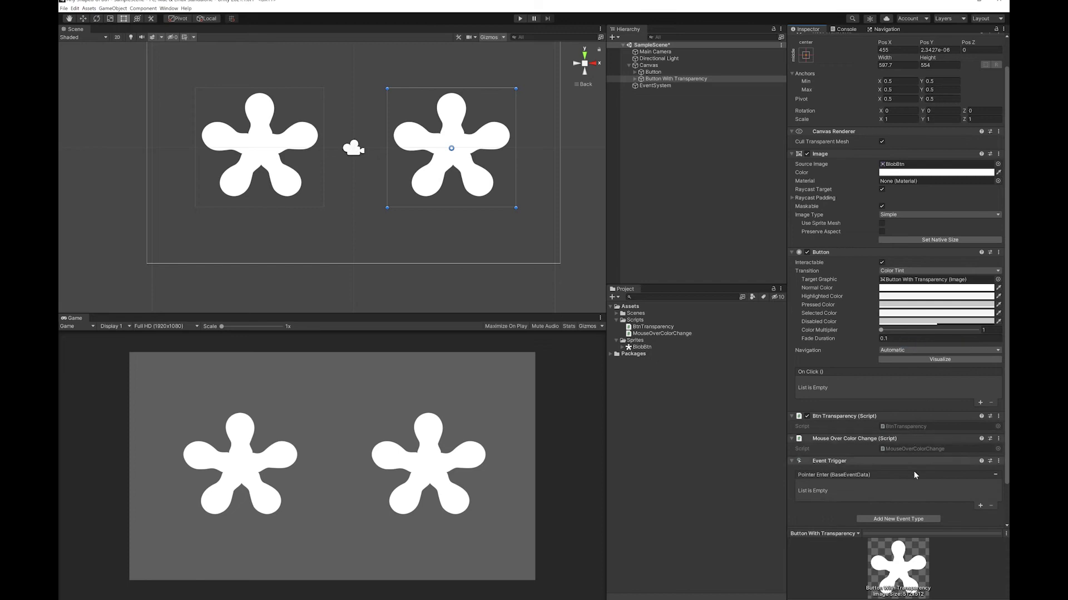
click(916, 520)
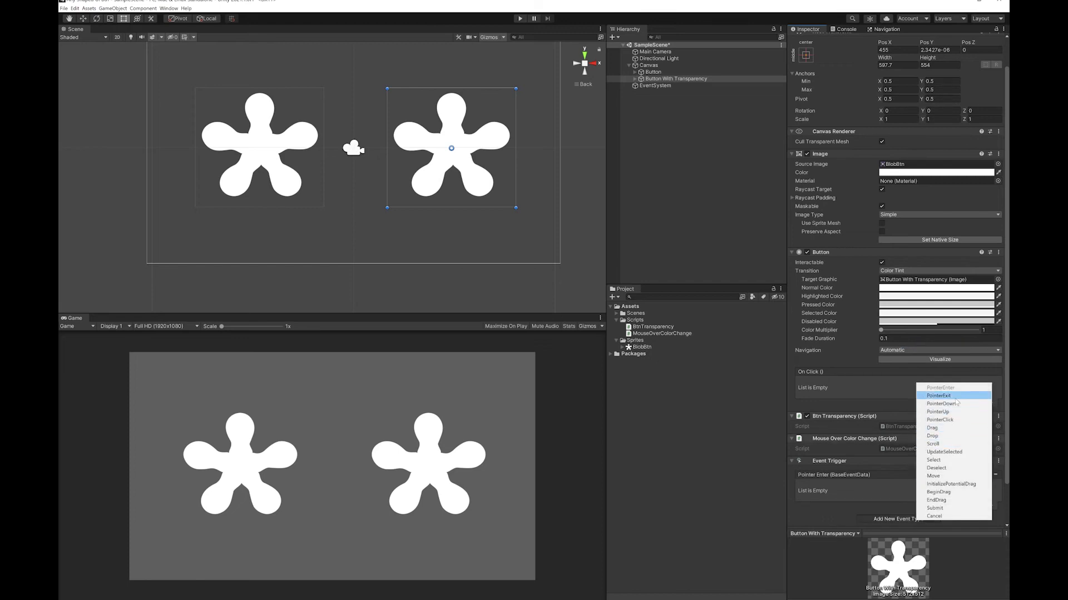
click(939, 395)
scroll(938, 395, down, 4)
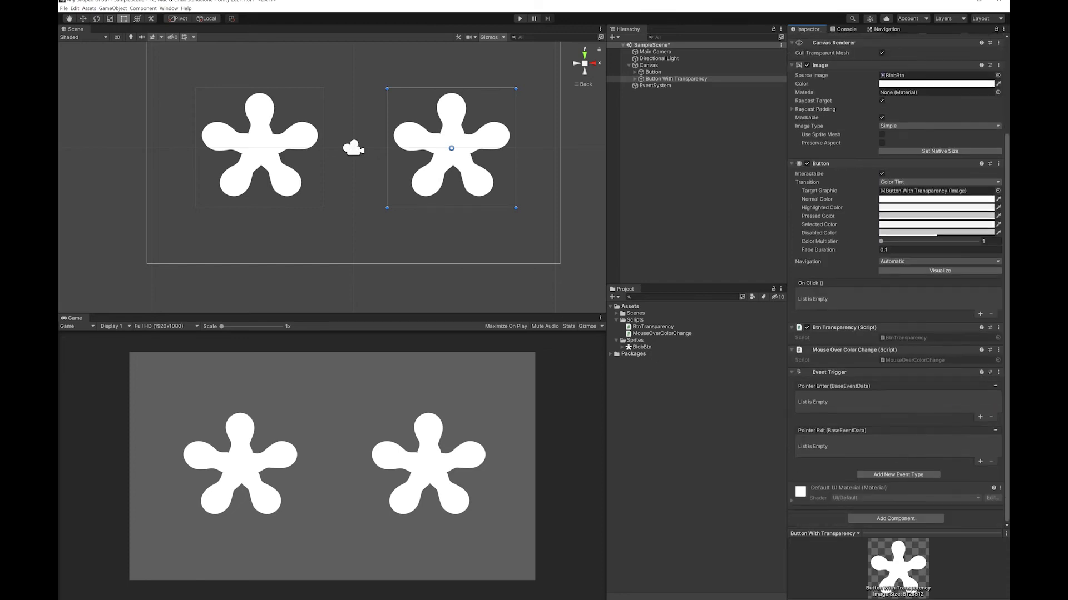
click(981, 418)
click(980, 463)
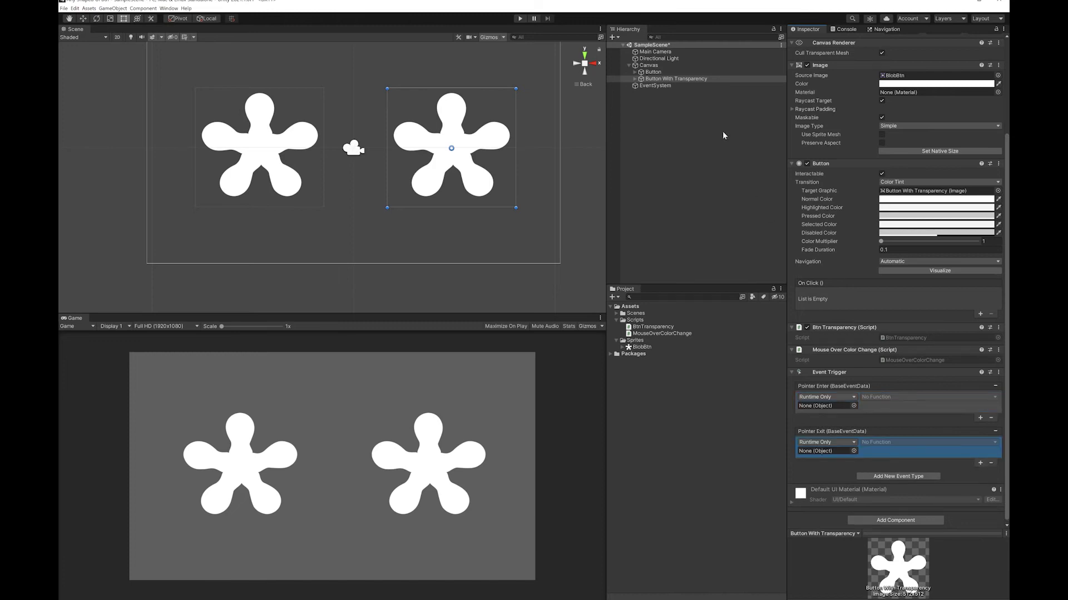
Step: Target Button With Transparency: Pointer Enter calls SetGreen, Pointer Exit calls SetRed
drag(687, 78, 829, 406)
drag(687, 79, 817, 451)
click(888, 397)
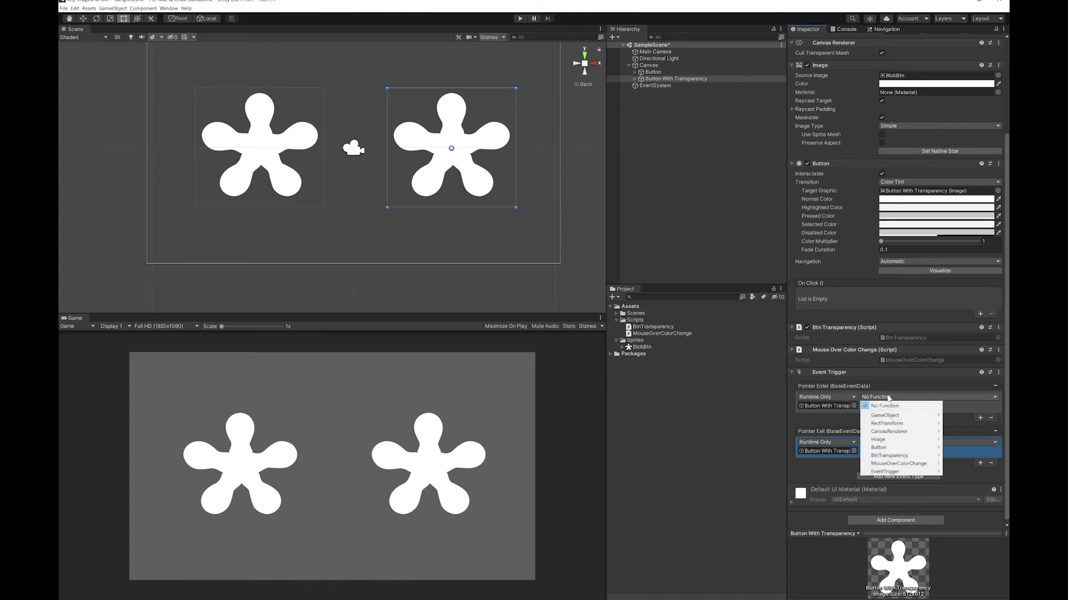
mouse_move(893, 465)
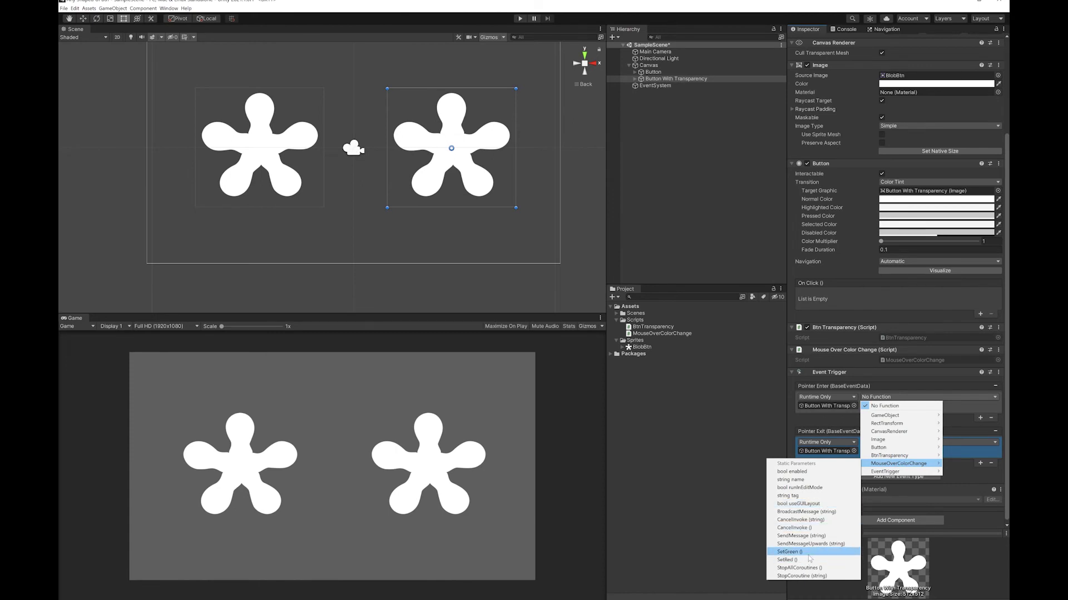
click(789, 552)
click(907, 443)
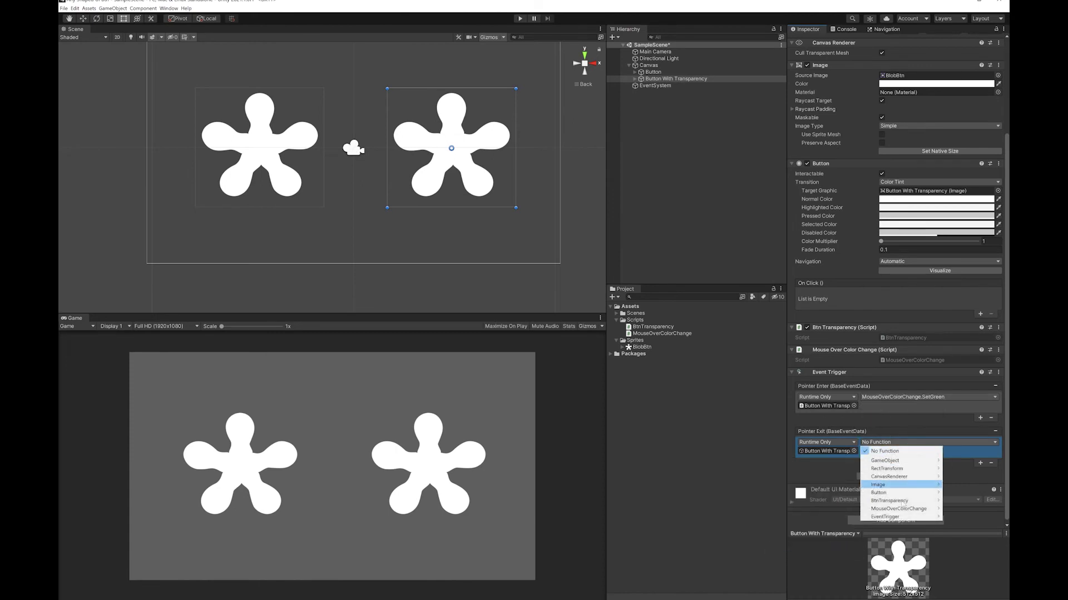
mouse_move(898, 508)
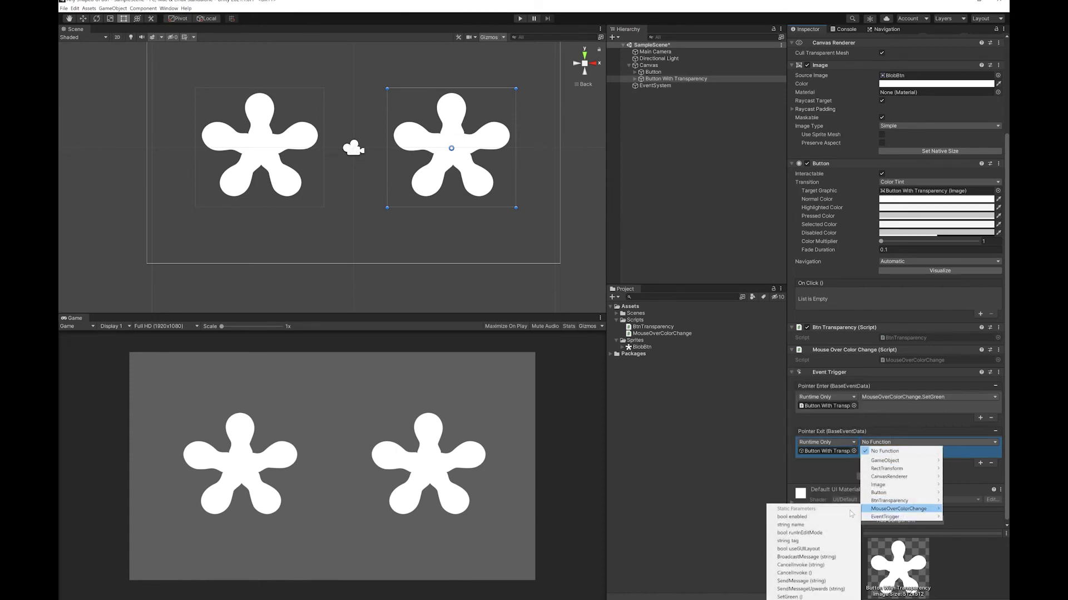
click(792, 599)
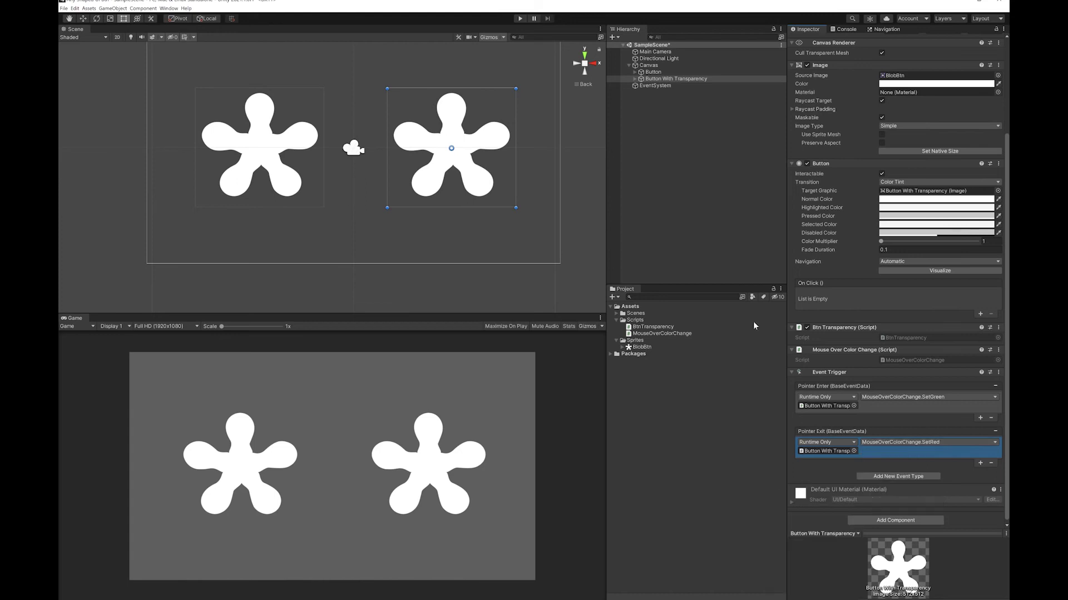
Step: Add an Event Trigger to the plain Button with Pointer Enter and Pointer Exit entries, each with a callback slot
click(691, 73)
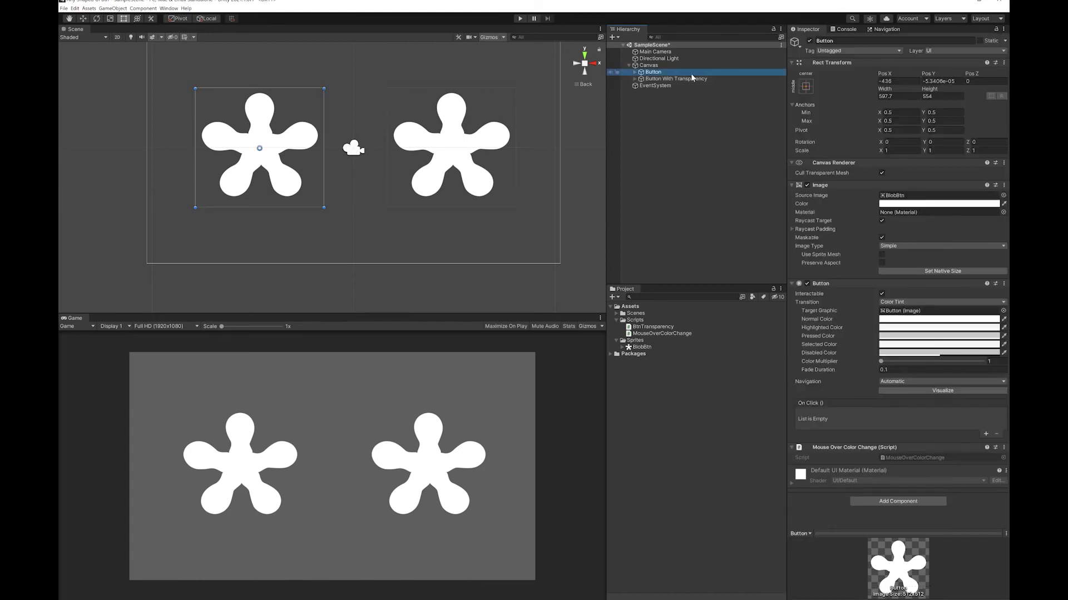
click(918, 502)
click(873, 528)
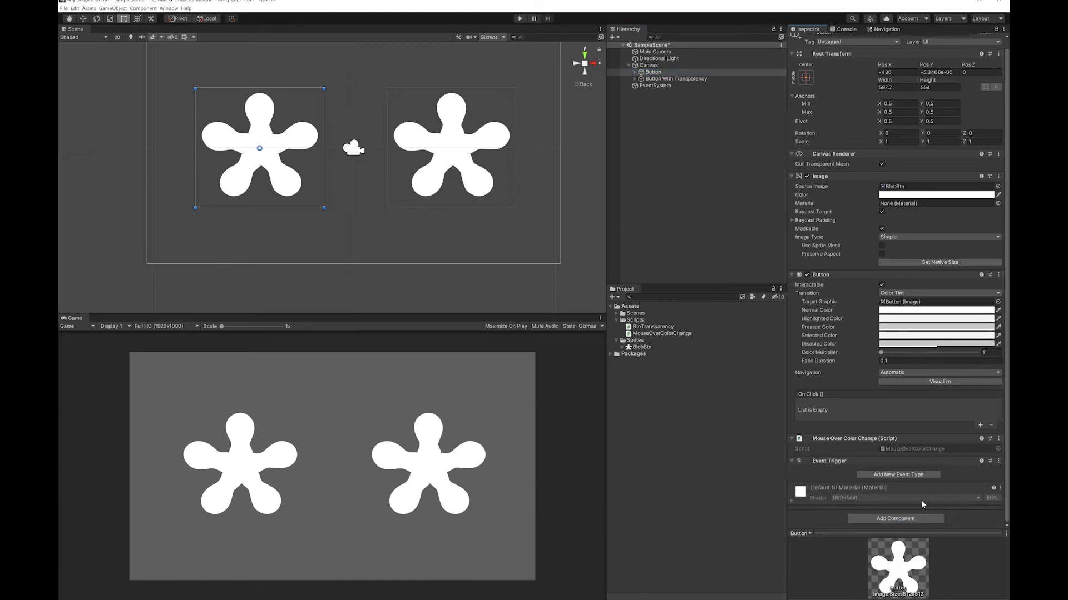
click(898, 476)
click(889, 343)
click(906, 475)
click(946, 342)
click(980, 461)
click(980, 507)
Step: Target Button so Pointer Enter calls MouseOverColorChange.SetGreen and Pointer Exit calls SetRed
drag(853, 442, 827, 450)
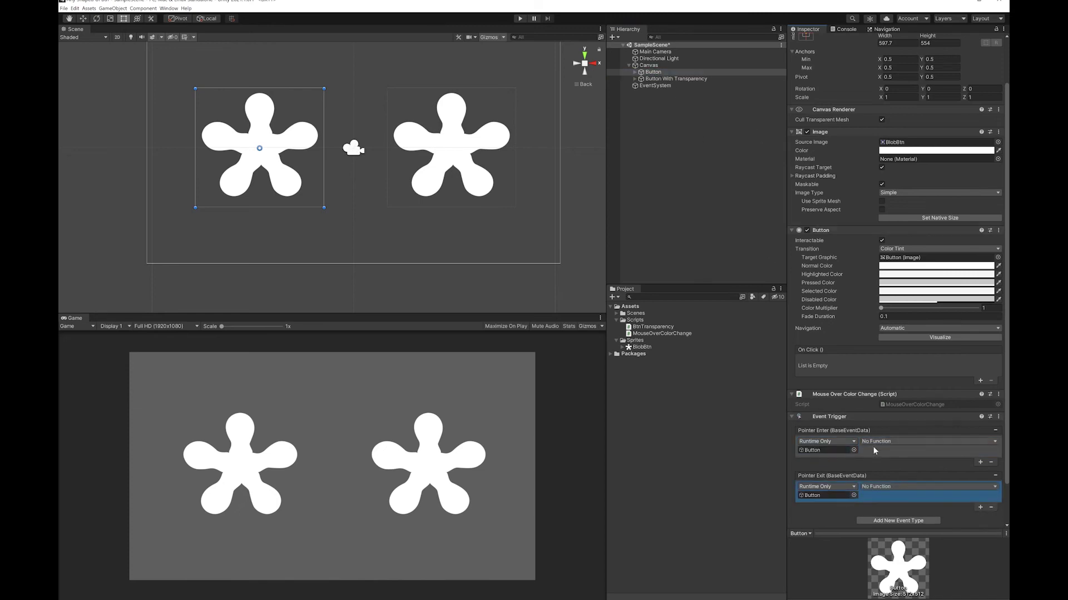
click(928, 441)
mouse_move(898, 500)
click(807, 588)
click(927, 486)
mouse_move(898, 545)
click(813, 531)
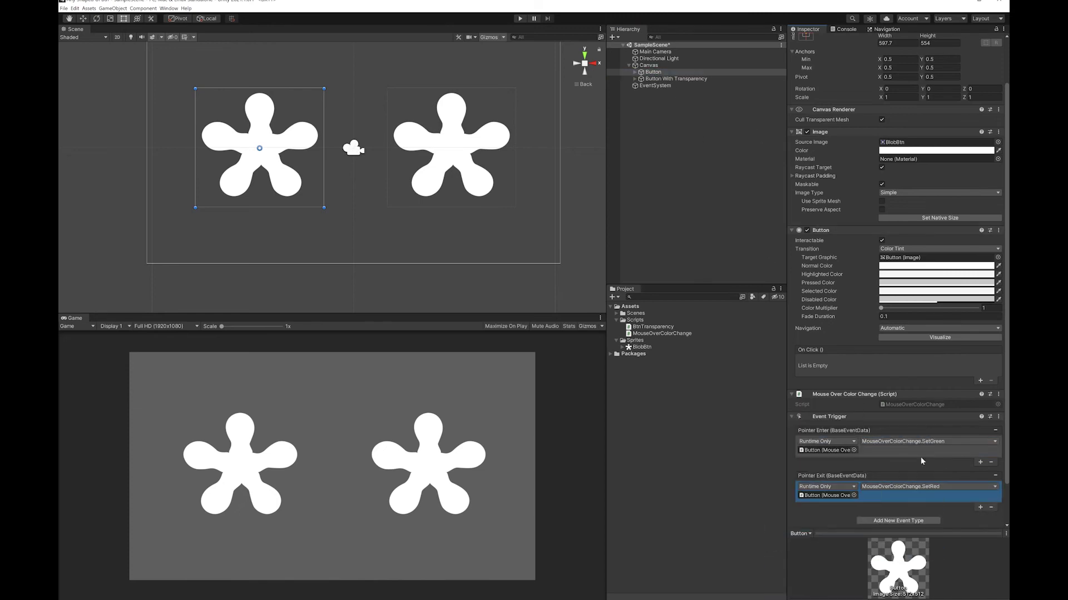
click(520, 21)
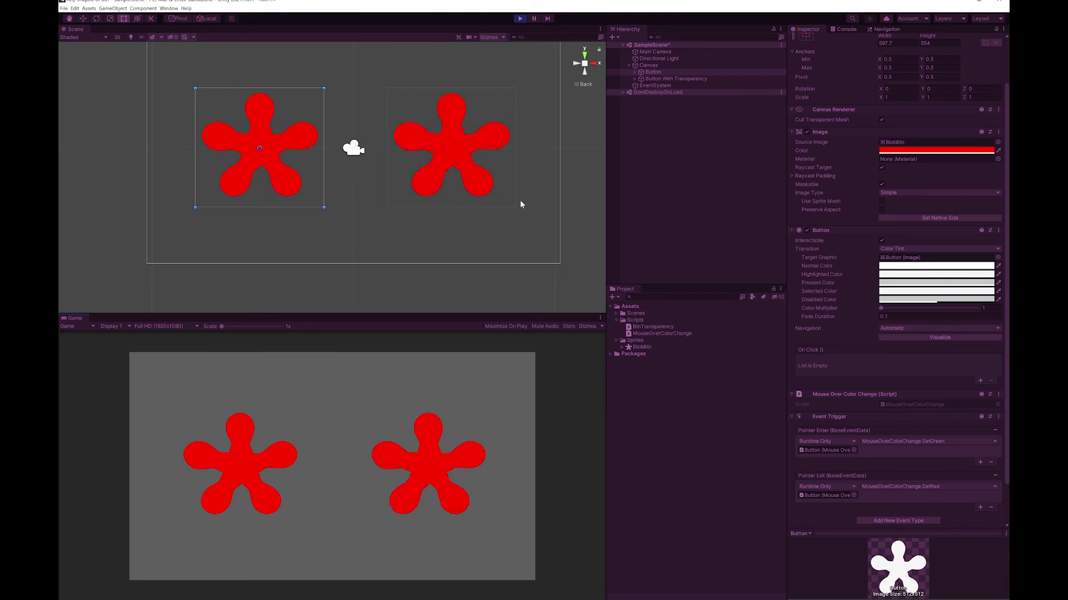
click(520, 19)
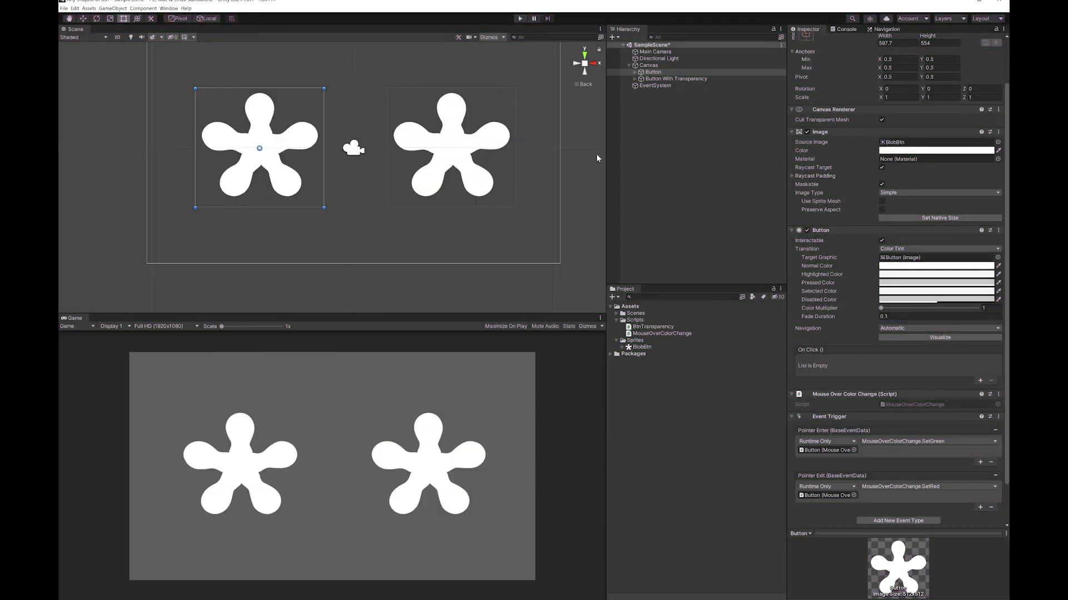
Step: Set the BlobBtn sprite's Mesh Type to Tight and apply the import settings
click(643, 347)
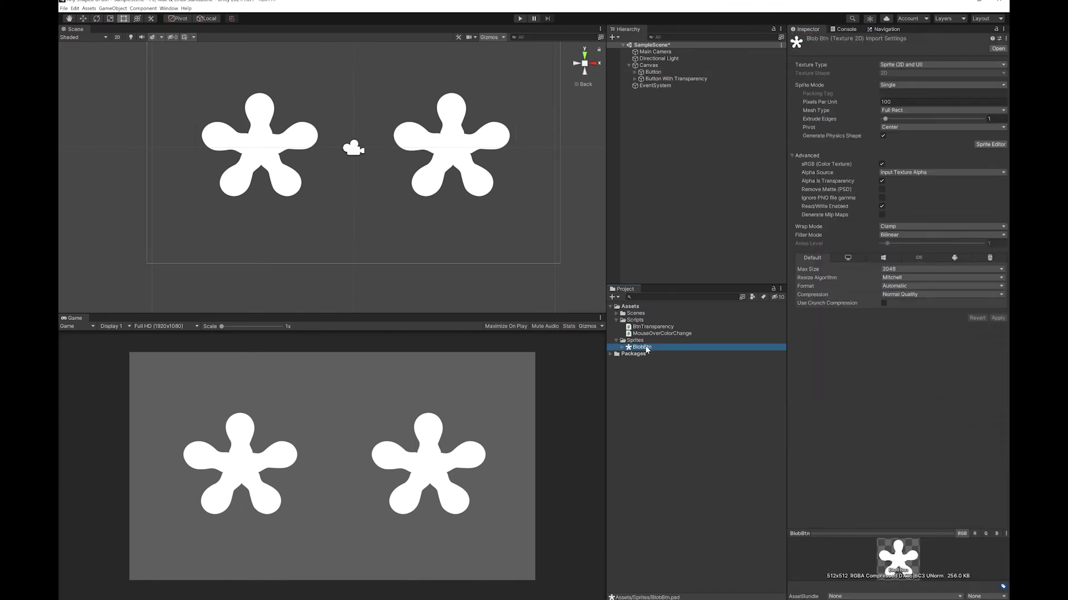
click(895, 112)
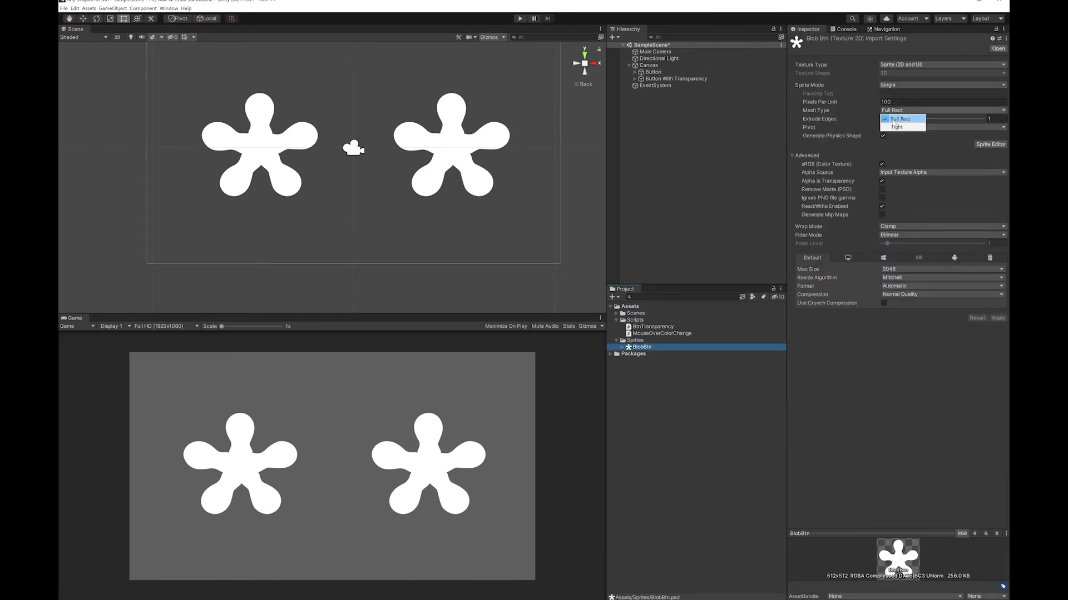
click(893, 126)
click(997, 318)
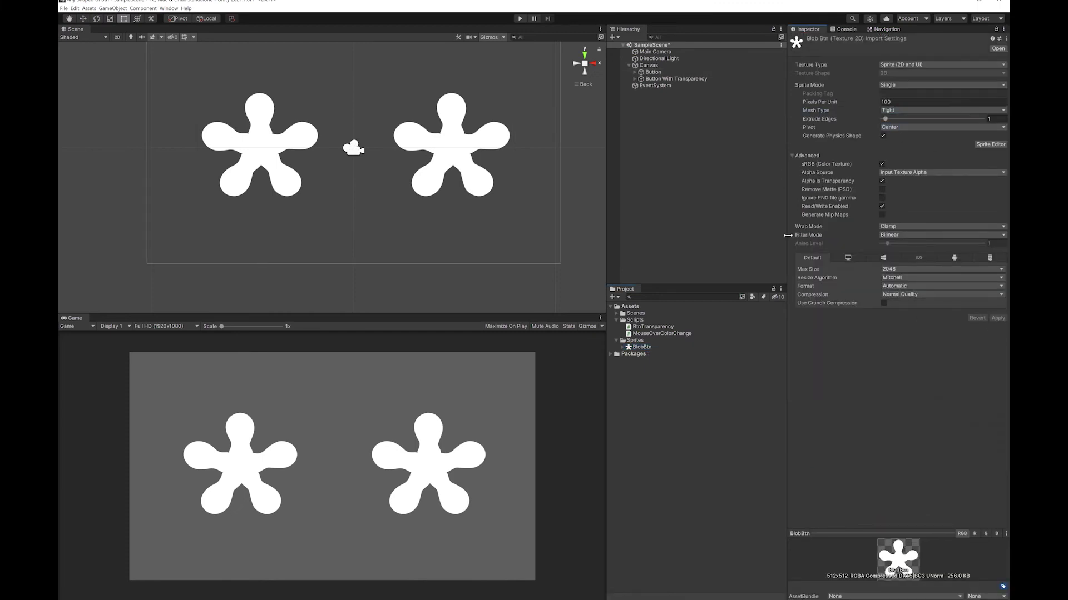
Step: Run play mode to check the right blob turns green on hover and red on exit, then stop
click(520, 19)
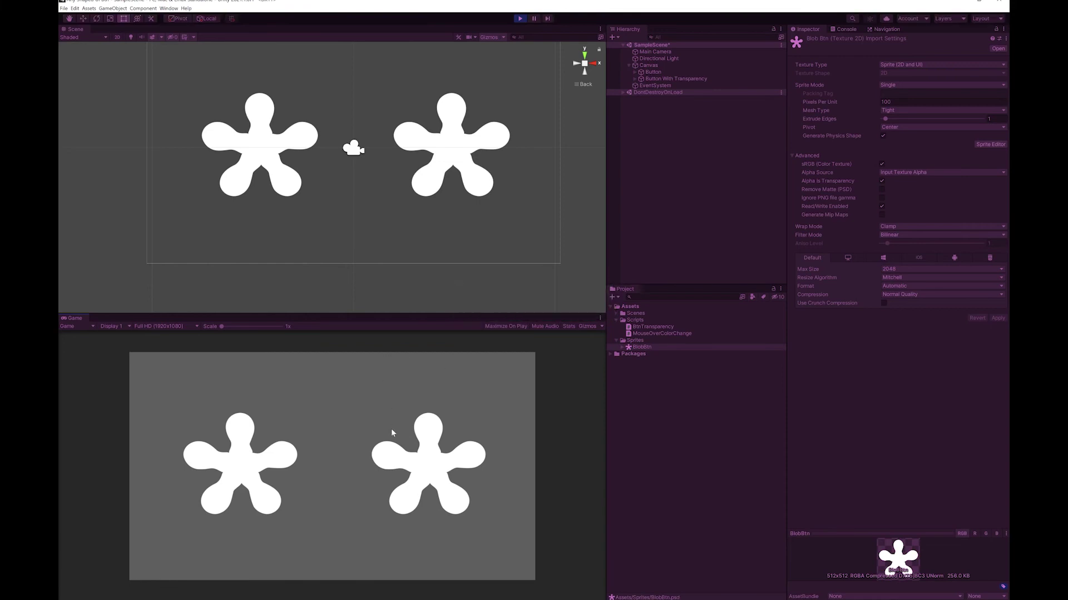
click(400, 470)
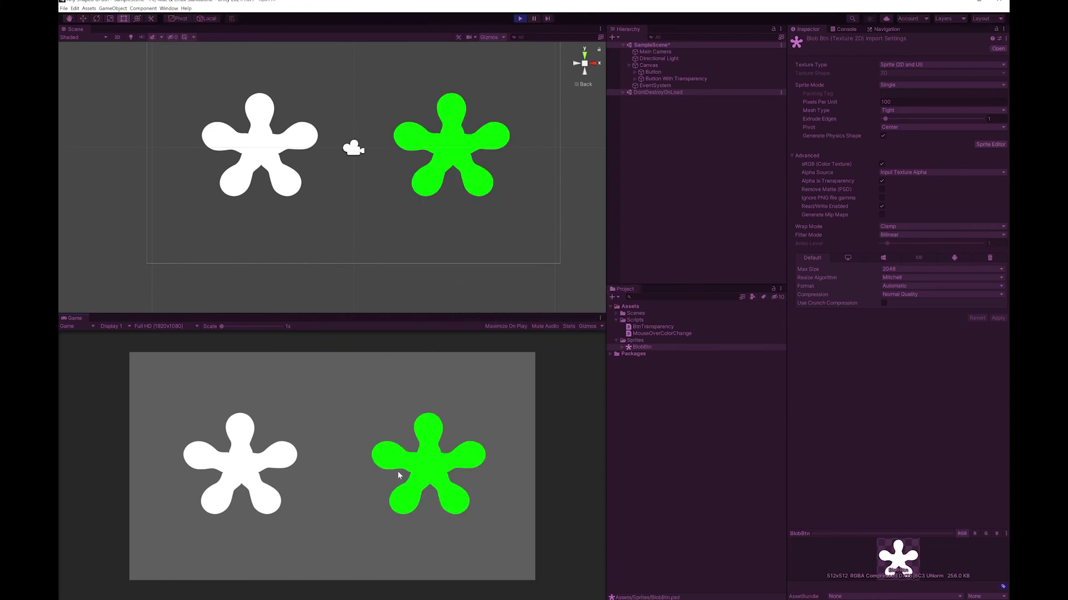
click(401, 468)
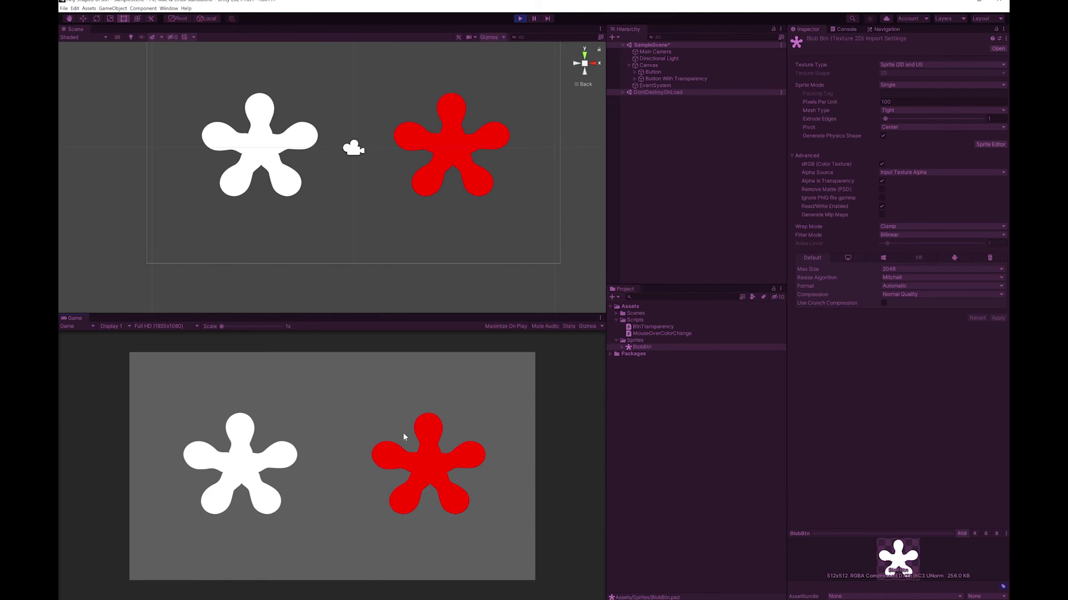
click(520, 18)
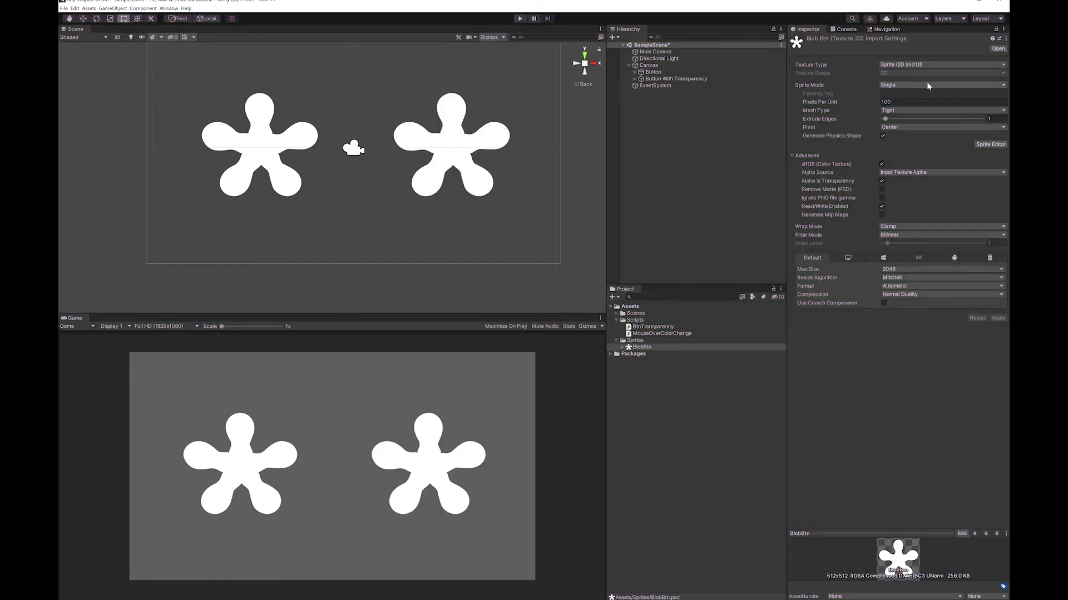
Step: Revert BlobBtn's Mesh Type to Full Rect, apply it, and select Button With Transparency
click(926, 85)
click(916, 109)
click(898, 119)
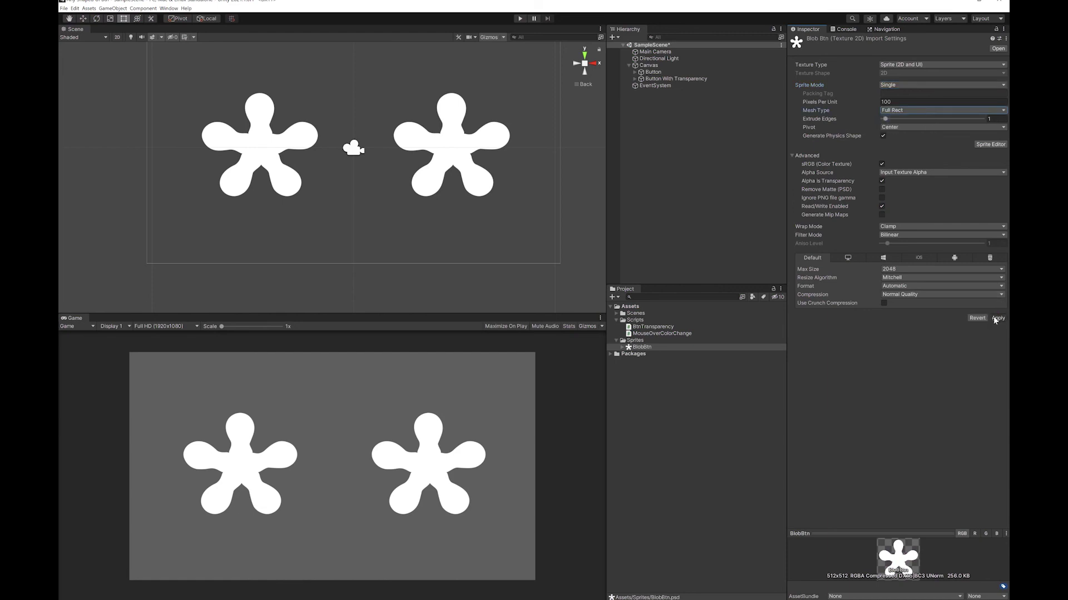
click(994, 317)
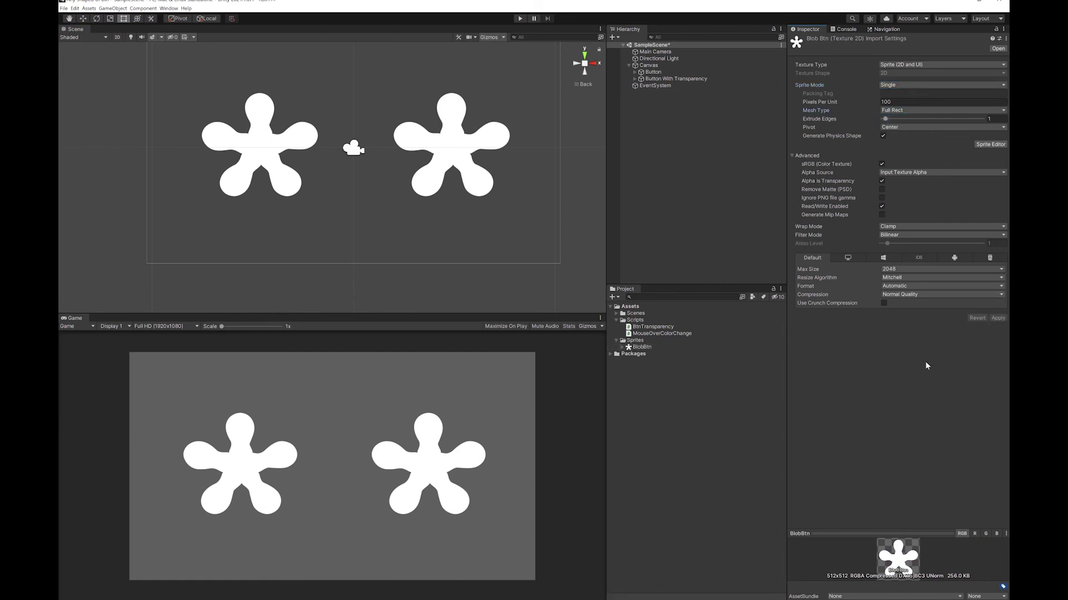
click(648, 79)
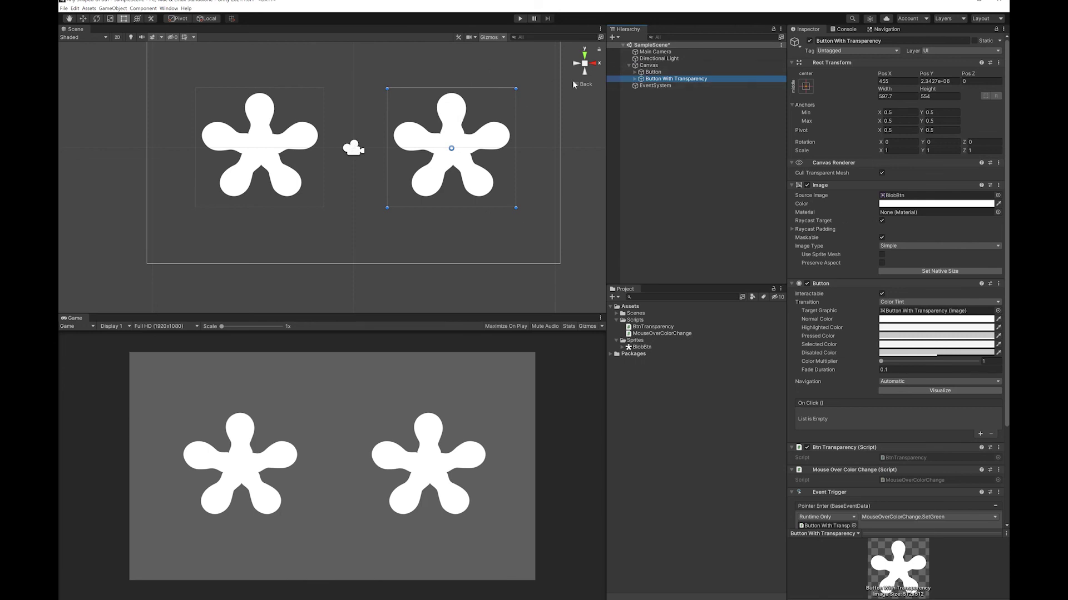
Step: Select the BtnTransparency script in the Scripts folder to view its 0.5 alpha-threshold code
click(646, 328)
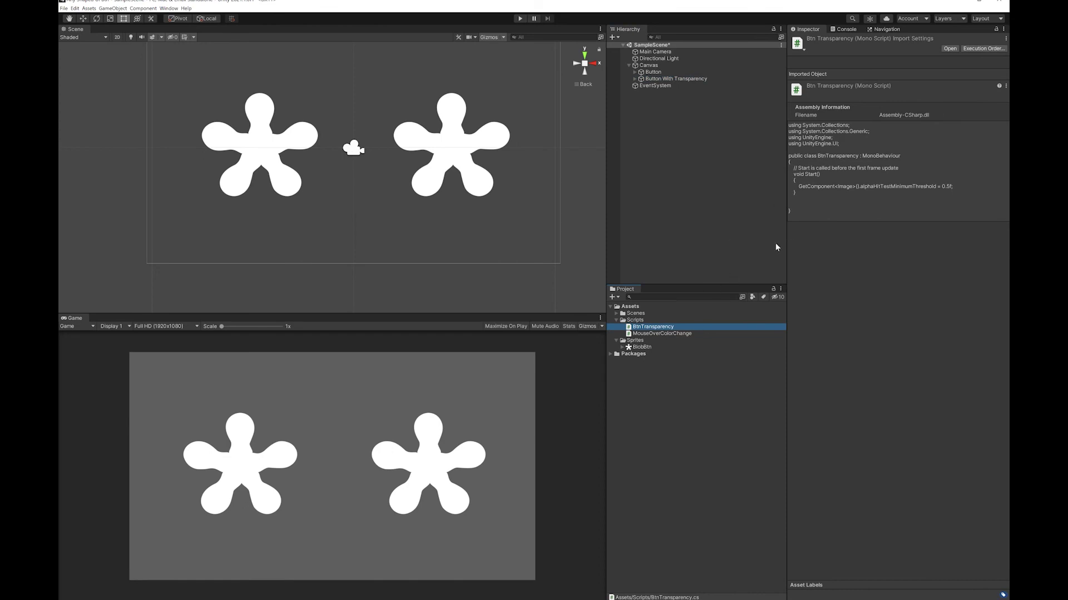